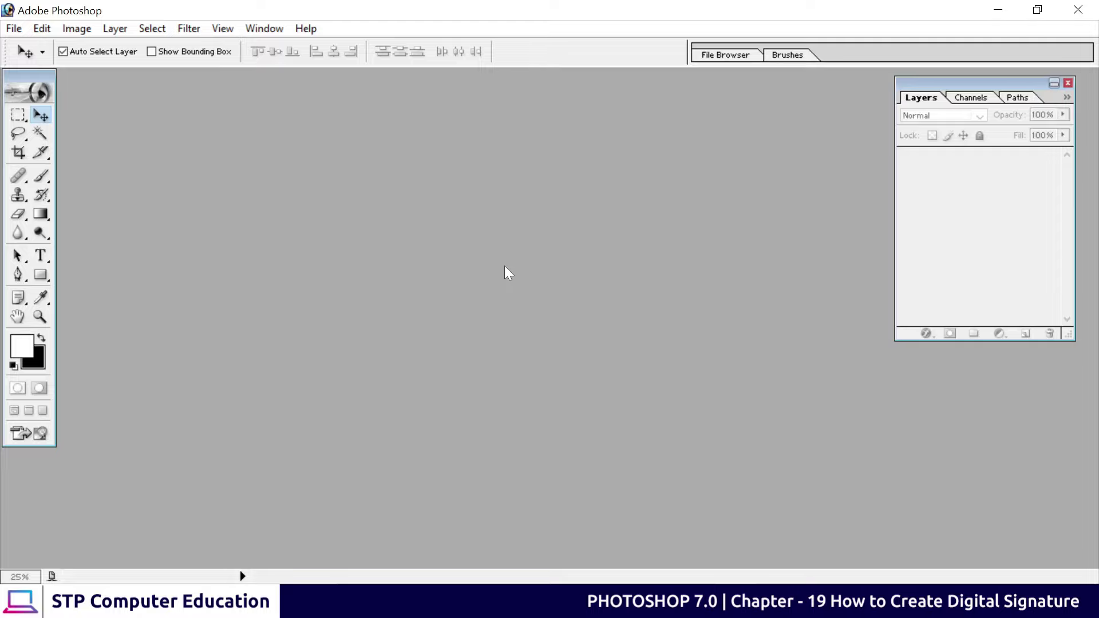
Step: Open the raw sign.jpg signature scan and position its window in the workspace
{"action": "double_click", "coordinate": [507, 272]}
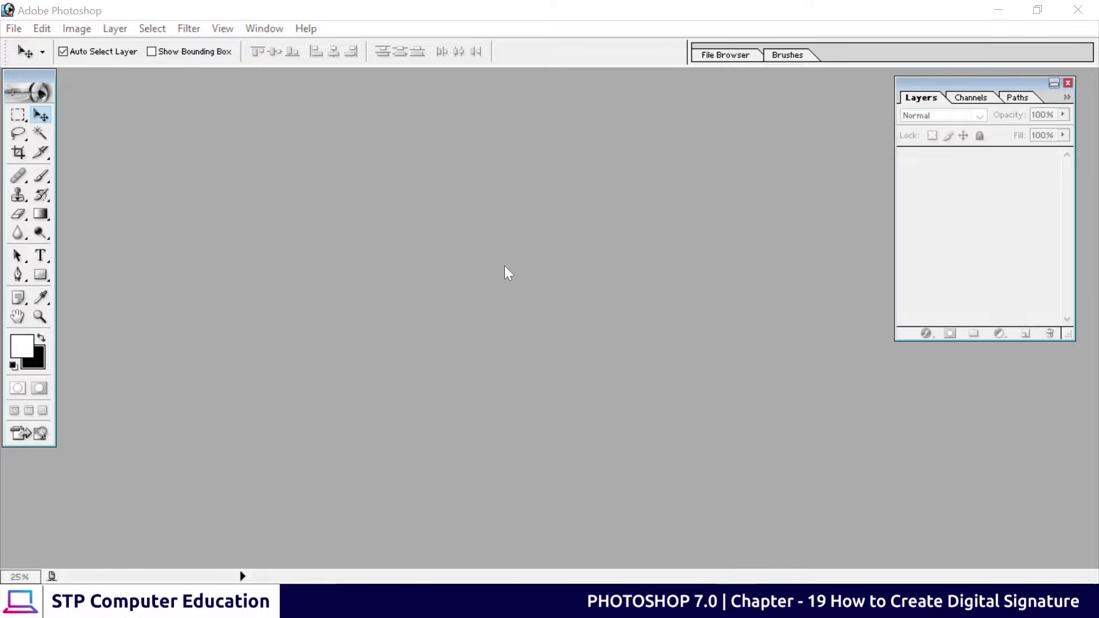
{"action": "left_click", "coordinate": [460, 278]}
{"action": "left_click", "coordinate": [735, 392]}
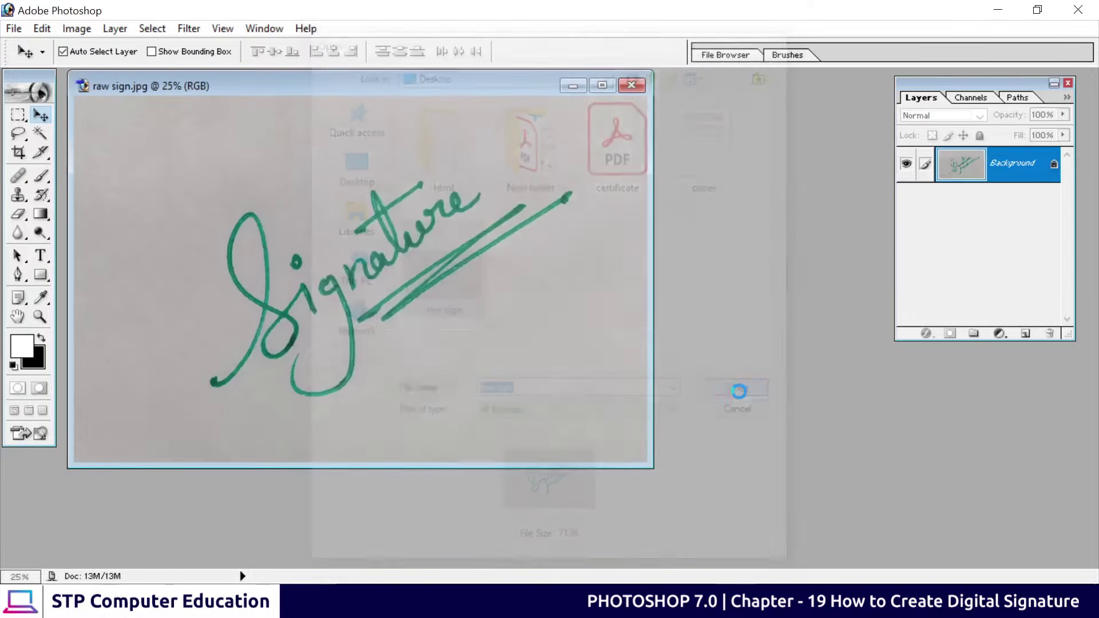
{"action": "left_click_drag", "start_coordinate": [371, 97], "coordinate": [539, 129]}
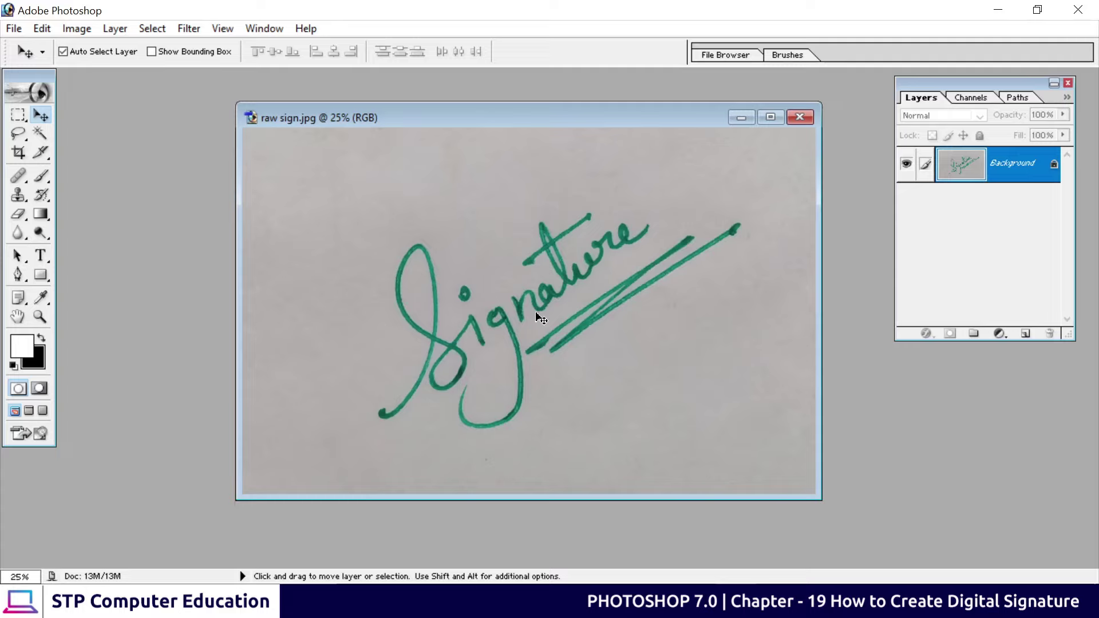
{"action": "left_click_drag", "start_coordinate": [498, 127], "coordinate": [408, 145]}
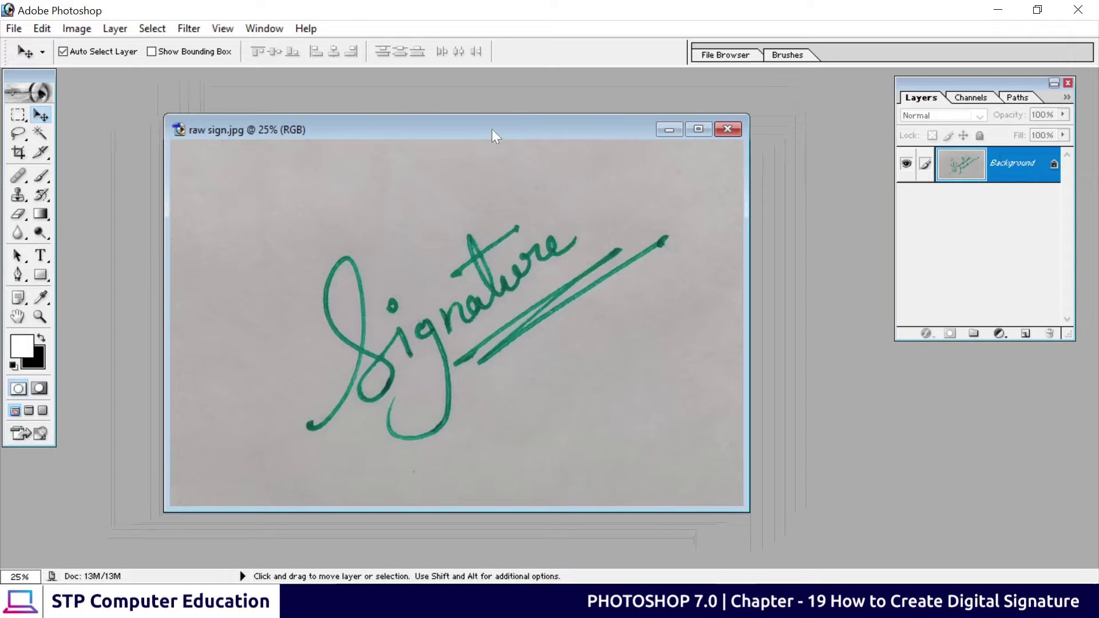
{"action": "mouse_move", "coordinate": [494, 135]}
{"action": "left_mouse_down"}
{"action": "mouse_move", "coordinate": [446, 136]}
{"action": "mouse_move", "coordinate": [633, 127]}
{"action": "left_mouse_up"}
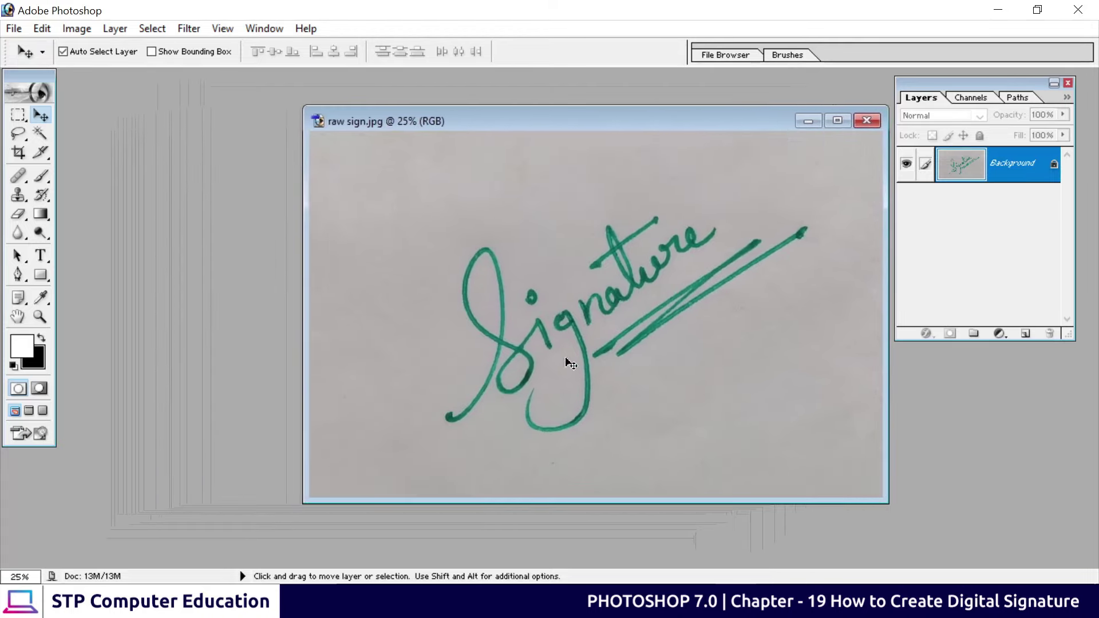
Step: Open paper.jpg, maximize it and zoom in on the letter's Sincerely sign-off area
{"action": "key", "text": "ctrl+o"}
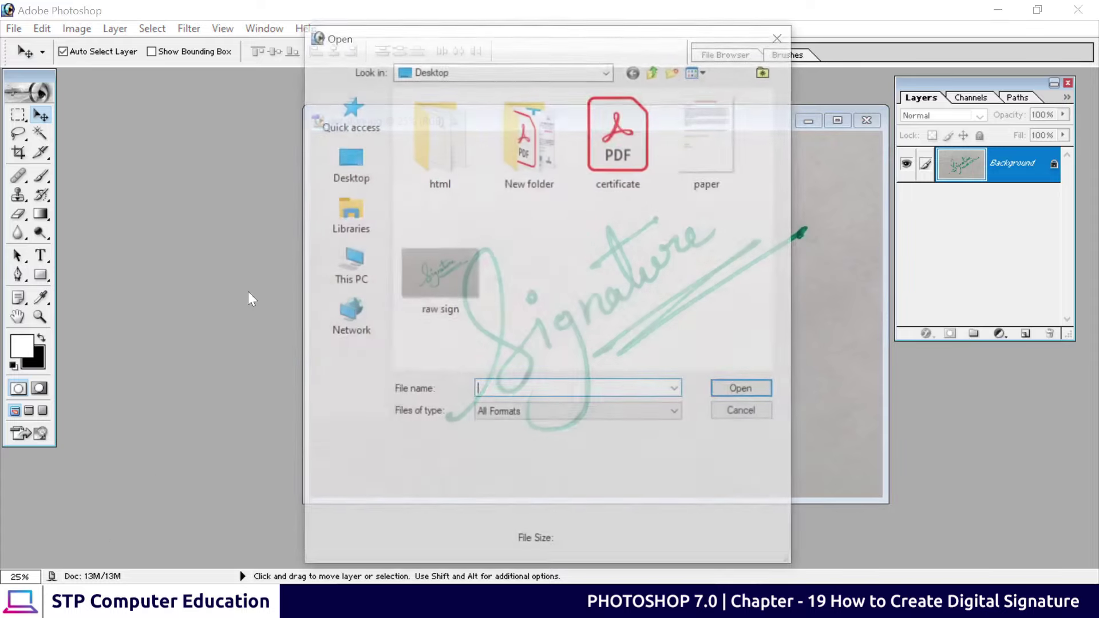
{"action": "left_click", "coordinate": [708, 146]}
{"action": "left_click", "coordinate": [757, 392]}
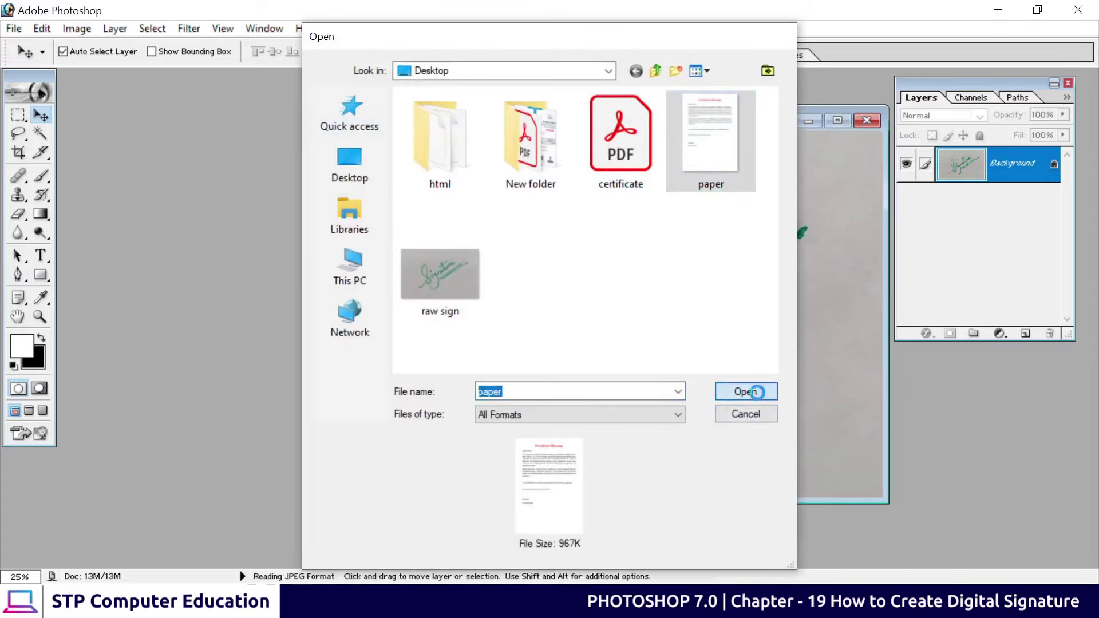
{"action": "left_click", "coordinate": [303, 99]}
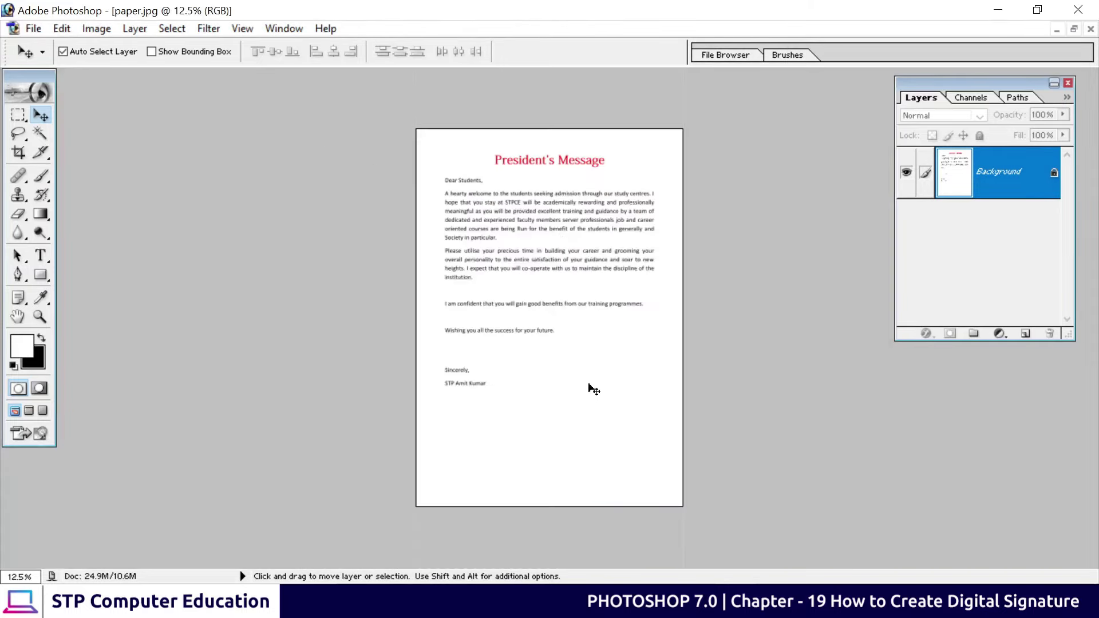
{"action": "key", "text": "ctrl+plus"}
{"action": "key", "text": "ctrl+plus"}
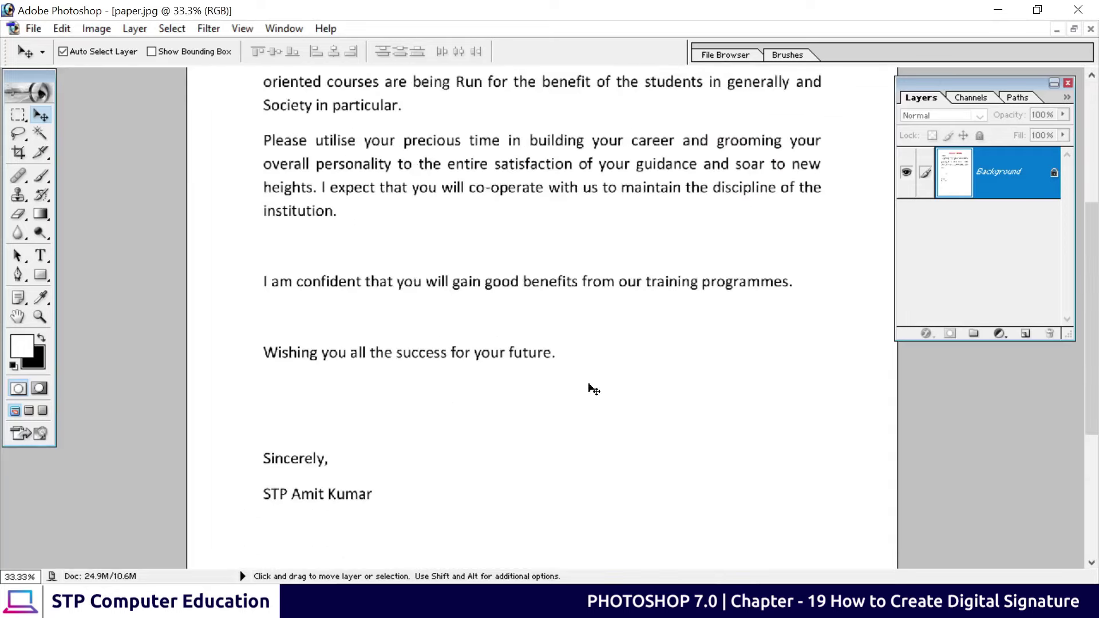
{"action": "left_click_drag", "start_coordinate": [368, 456], "coordinate": [366, 332]}
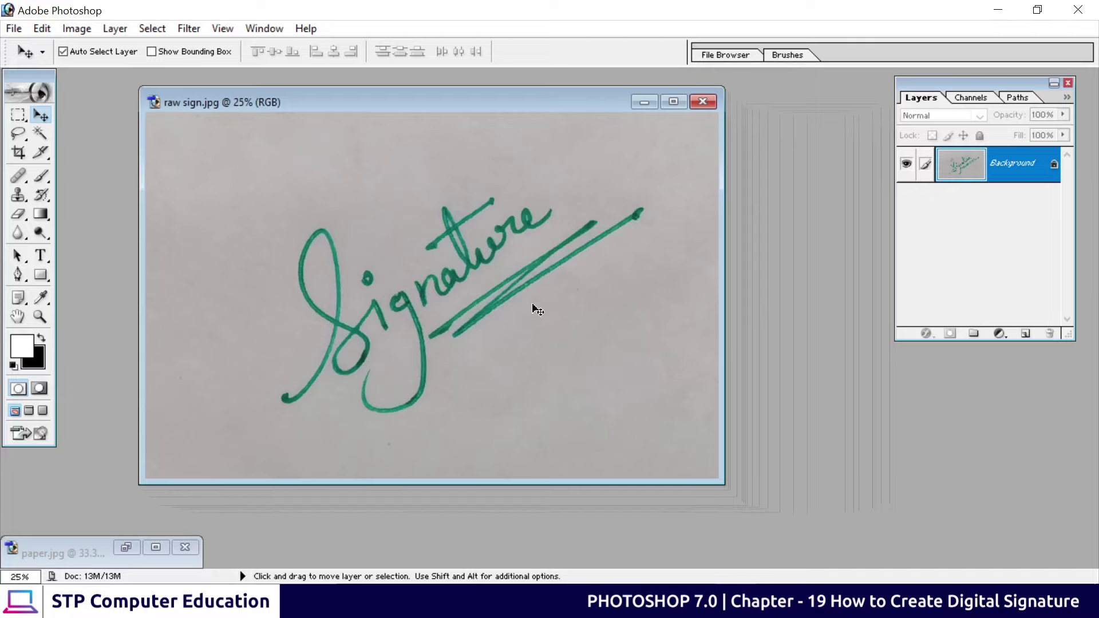
{"action": "mouse_move", "coordinate": [421, 107]}
{"action": "left_mouse_down"}
{"action": "mouse_move", "coordinate": [372, 121]}
{"action": "mouse_move", "coordinate": [423, 140]}
{"action": "left_mouse_up"}
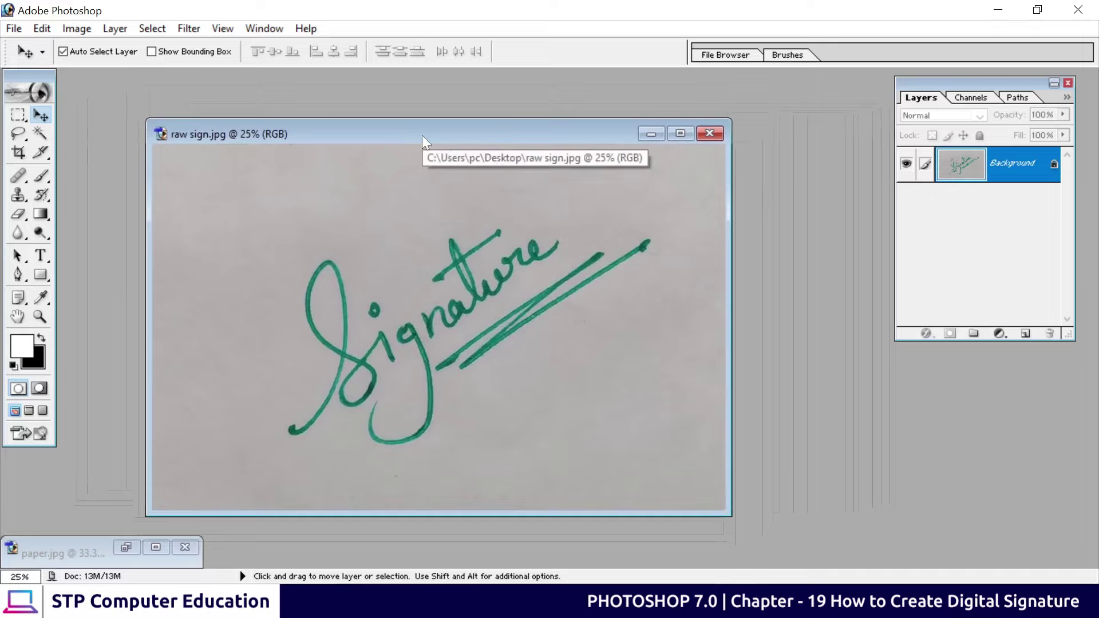
{"action": "mouse_move", "coordinate": [423, 139]}
{"action": "left_mouse_down"}
{"action": "mouse_move", "coordinate": [530, 128]}
{"action": "mouse_move", "coordinate": [501, 131]}
{"action": "left_mouse_up"}
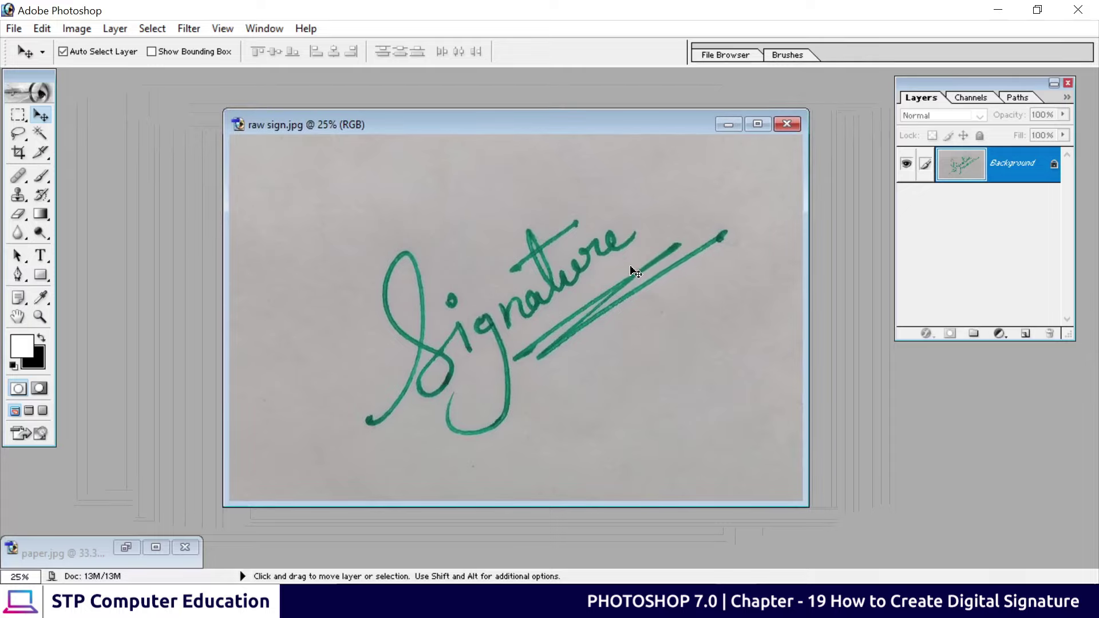
{"action": "left_click", "coordinate": [40, 133]}
{"action": "left_click", "coordinate": [455, 338]}
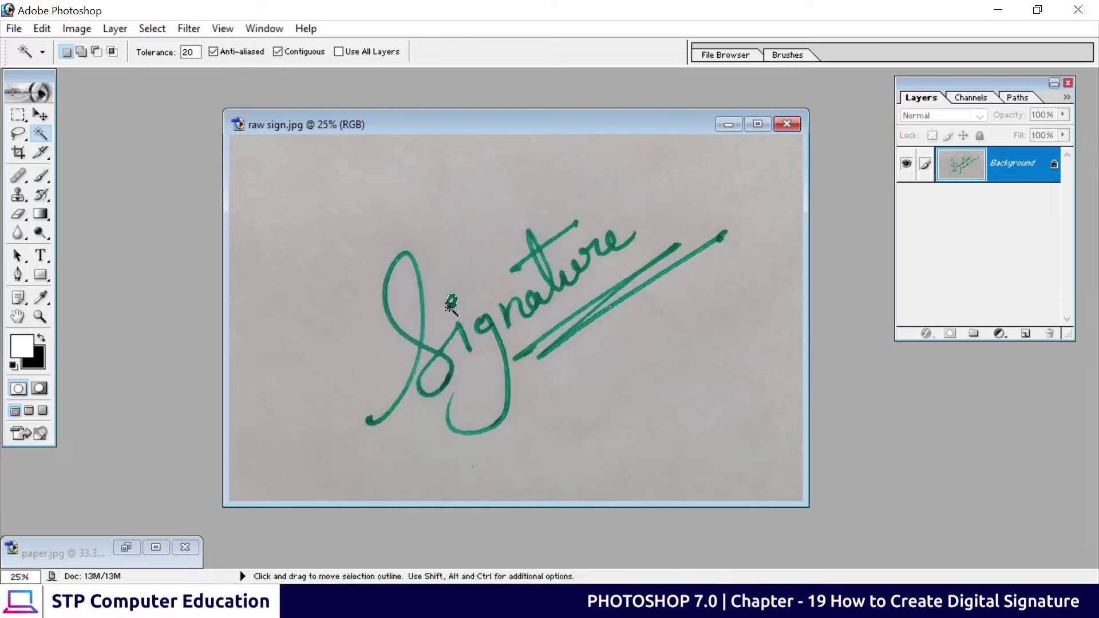
{"action": "left_click", "coordinate": [451, 301]}
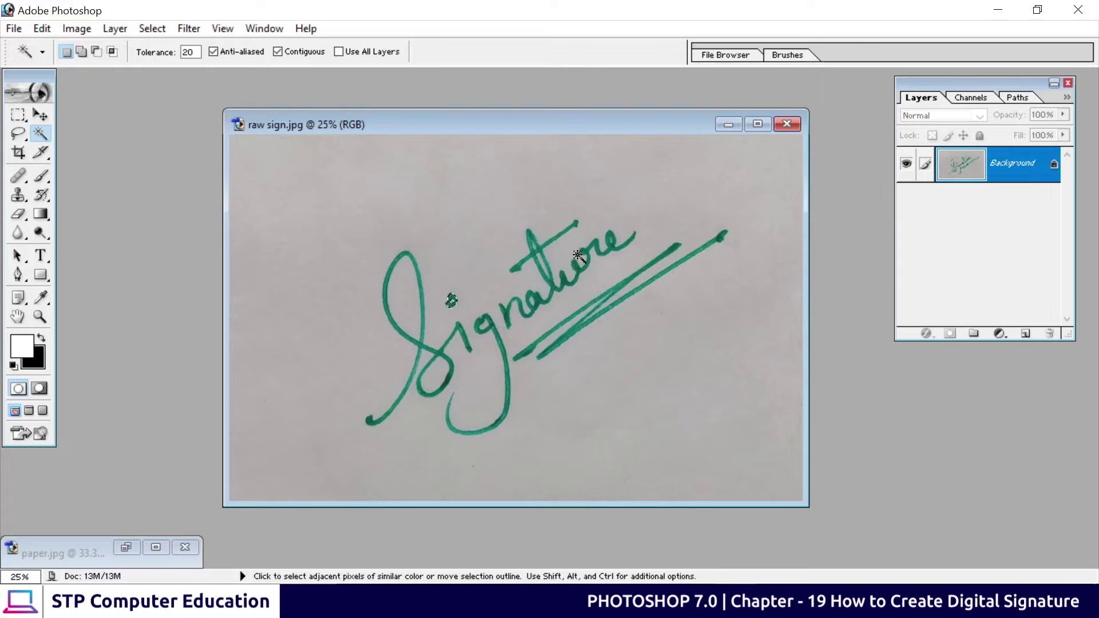
{"action": "left_click", "coordinate": [41, 114]}
{"action": "left_click", "coordinate": [40, 115]}
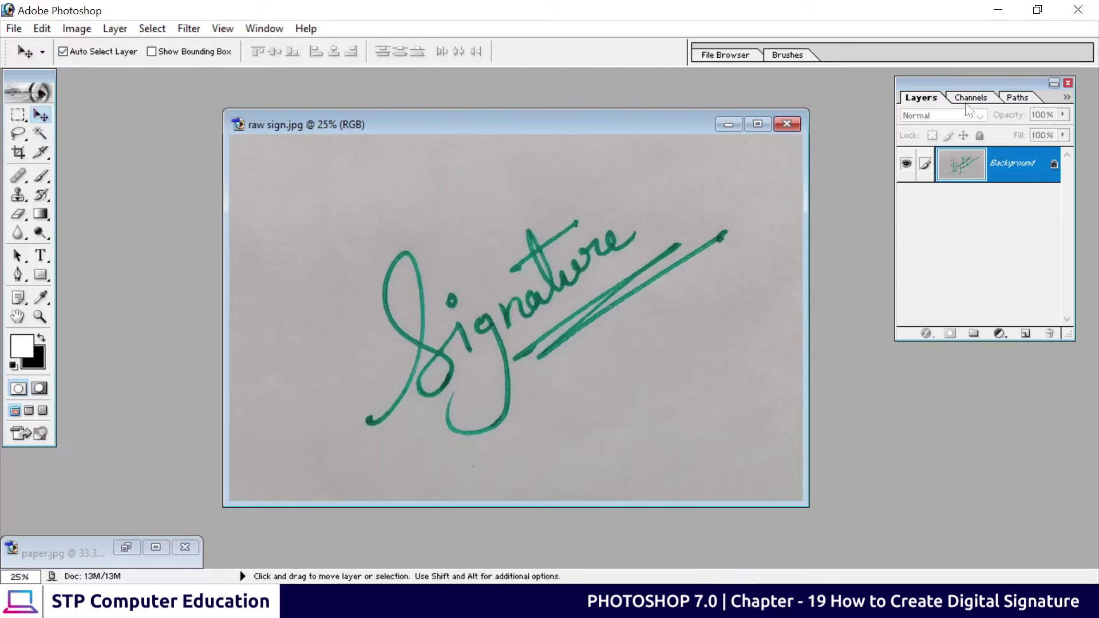
Step: View the signature through the Red channel alone, after comparing it with the Blue channel
{"action": "left_click", "coordinate": [971, 100]}
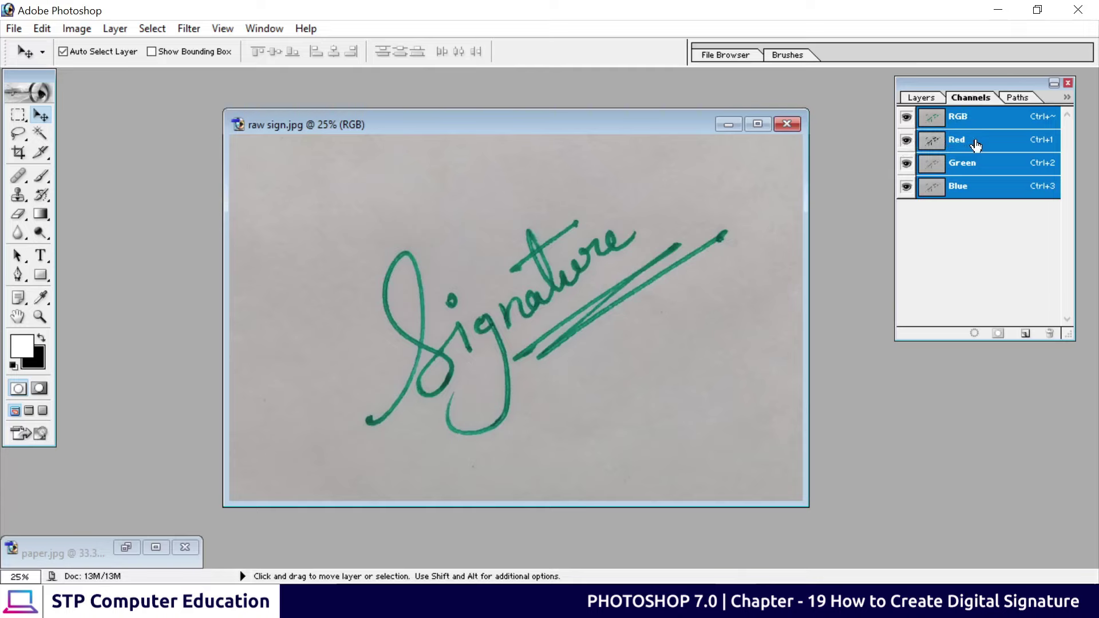
{"action": "left_click", "coordinate": [975, 145]}
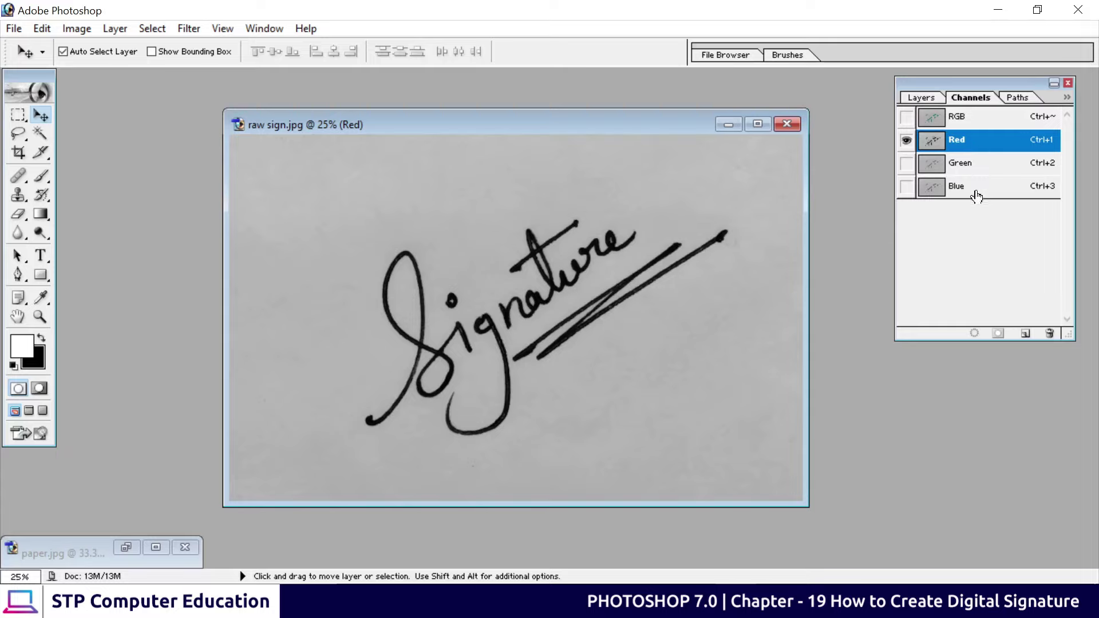
{"action": "left_click", "coordinate": [975, 189]}
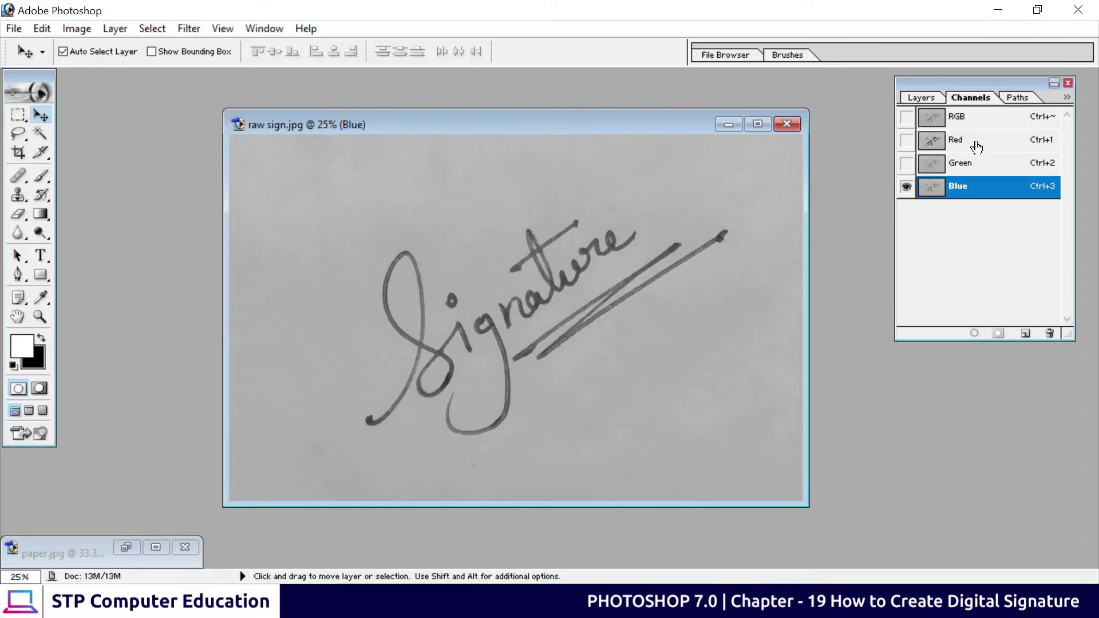
{"action": "left_click", "coordinate": [976, 148]}
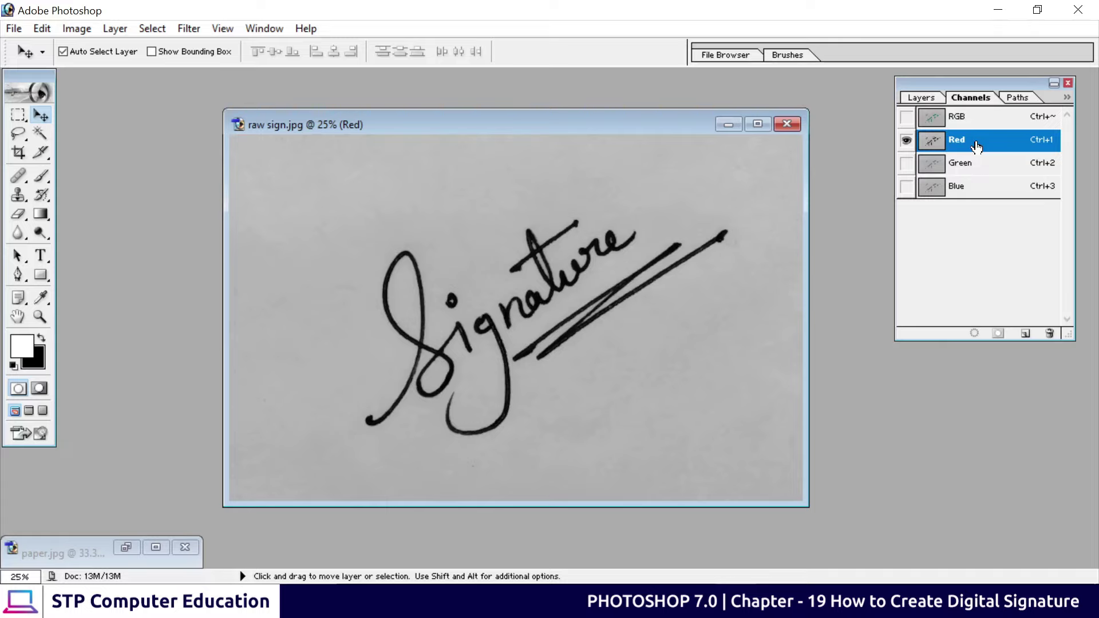
{"action": "left_click_drag", "start_coordinate": [485, 125], "coordinate": [487, 126]}
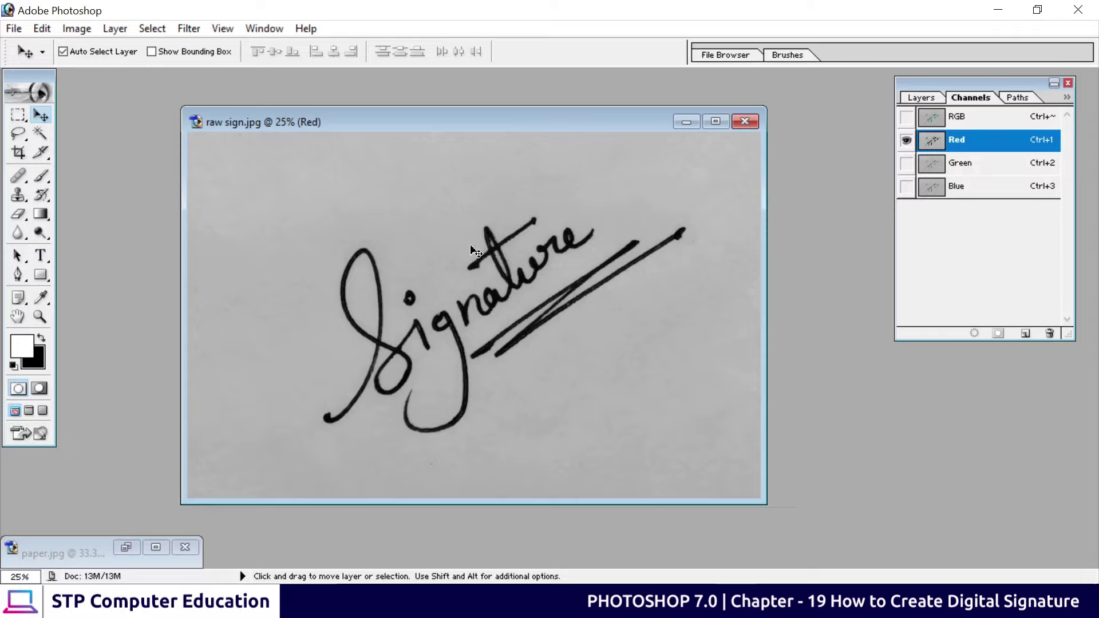
{"action": "left_click", "coordinate": [76, 28]}
{"action": "mouse_move", "coordinate": [115, 74]}
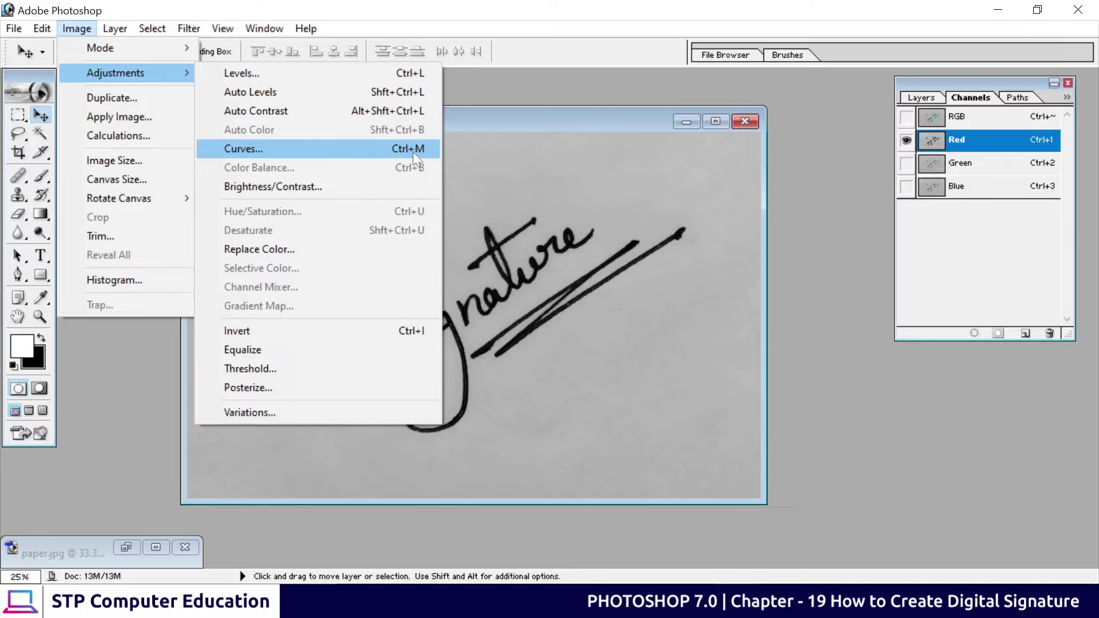
Step: Apply an Auto Curves adjustment to the Red channel, pulling the white point to about 168
{"action": "left_click", "coordinate": [365, 151]}
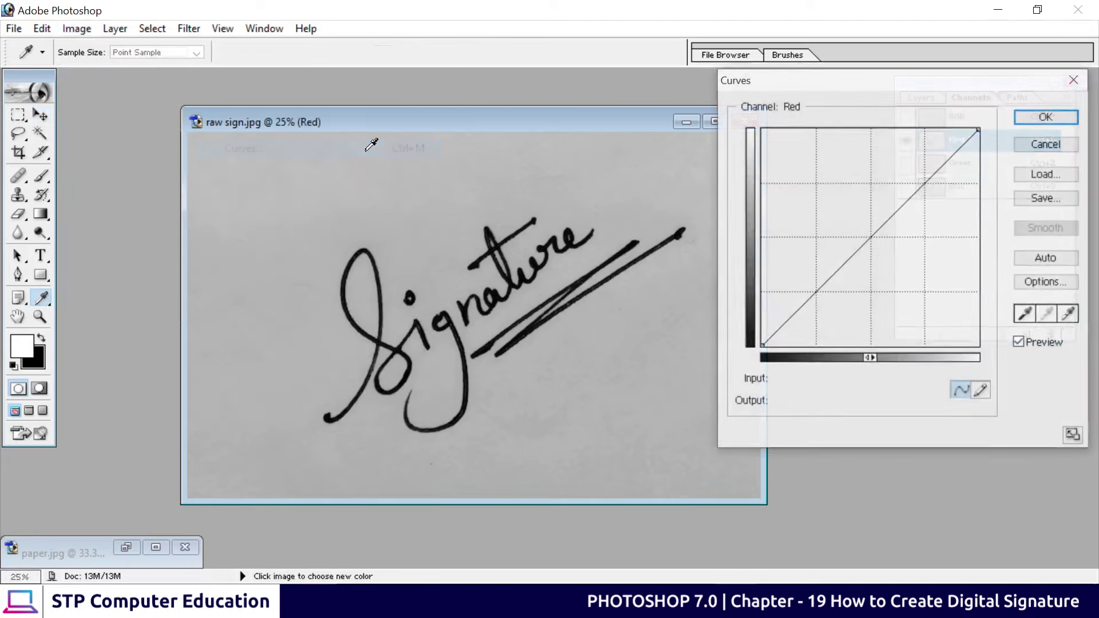
{"action": "mouse_move", "coordinate": [796, 83]}
{"action": "left_mouse_down"}
{"action": "mouse_move", "coordinate": [683, 121]}
{"action": "mouse_move", "coordinate": [800, 107]}
{"action": "mouse_move", "coordinate": [732, 110]}
{"action": "left_mouse_up"}
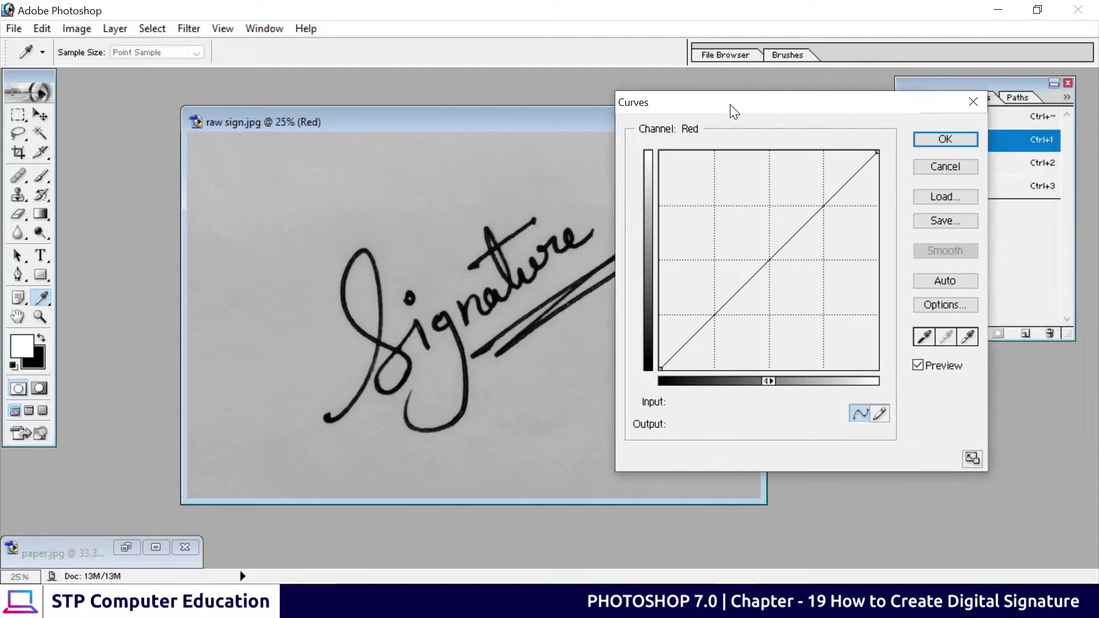
{"action": "left_click", "coordinate": [953, 284]}
{"action": "left_click_drag", "start_coordinate": [695, 101], "coordinate": [737, 143]}
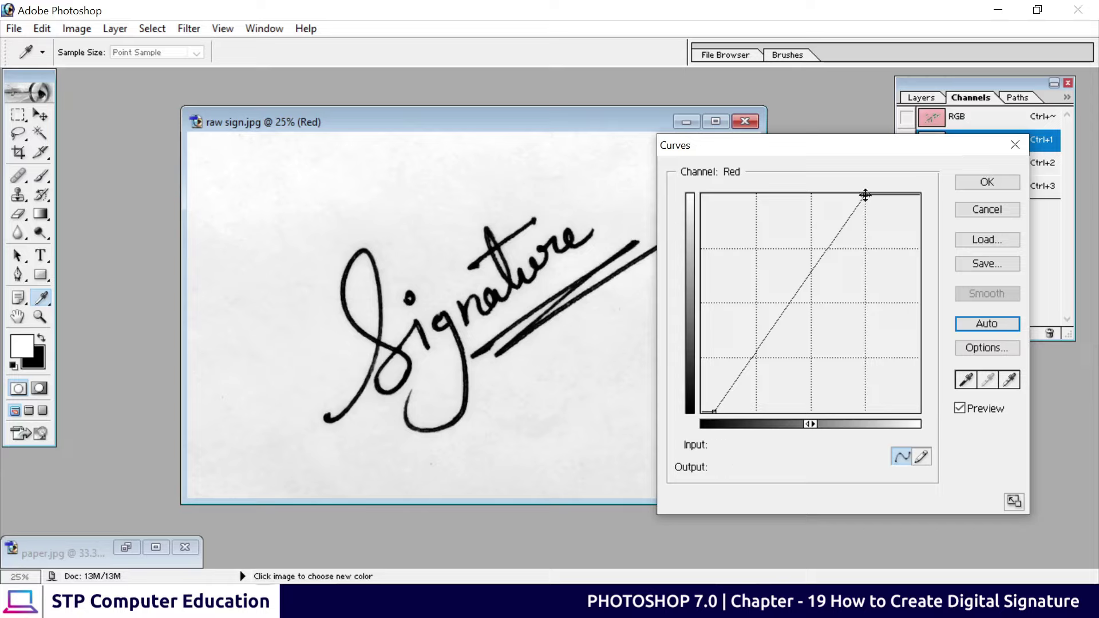
{"action": "left_click_drag", "start_coordinate": [865, 194], "coordinate": [845, 195]}
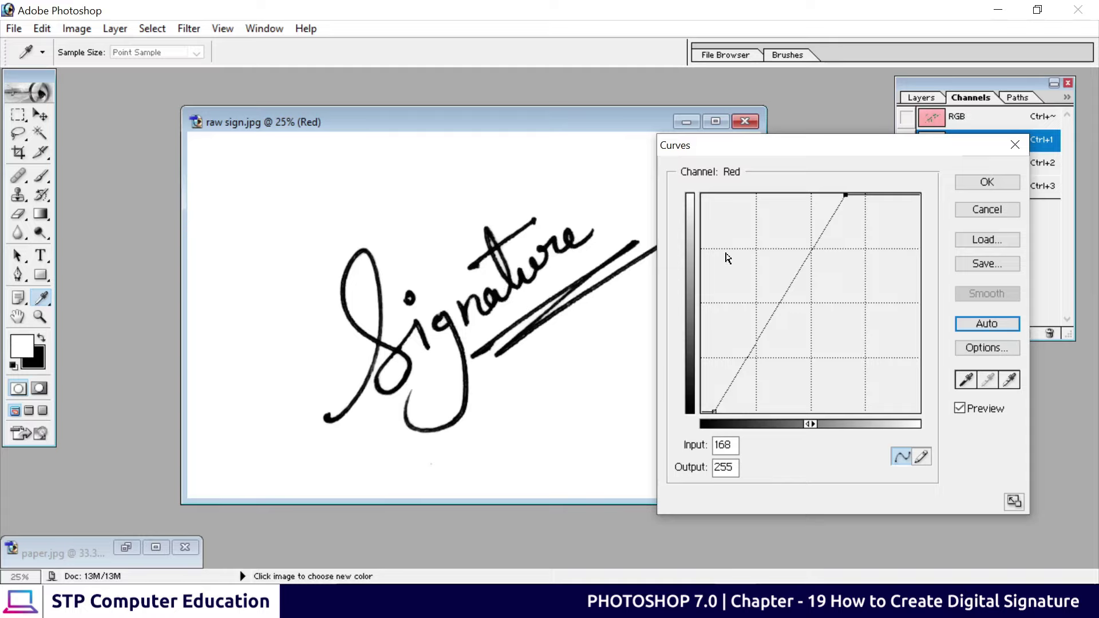
{"action": "left_click", "coordinate": [987, 182]}
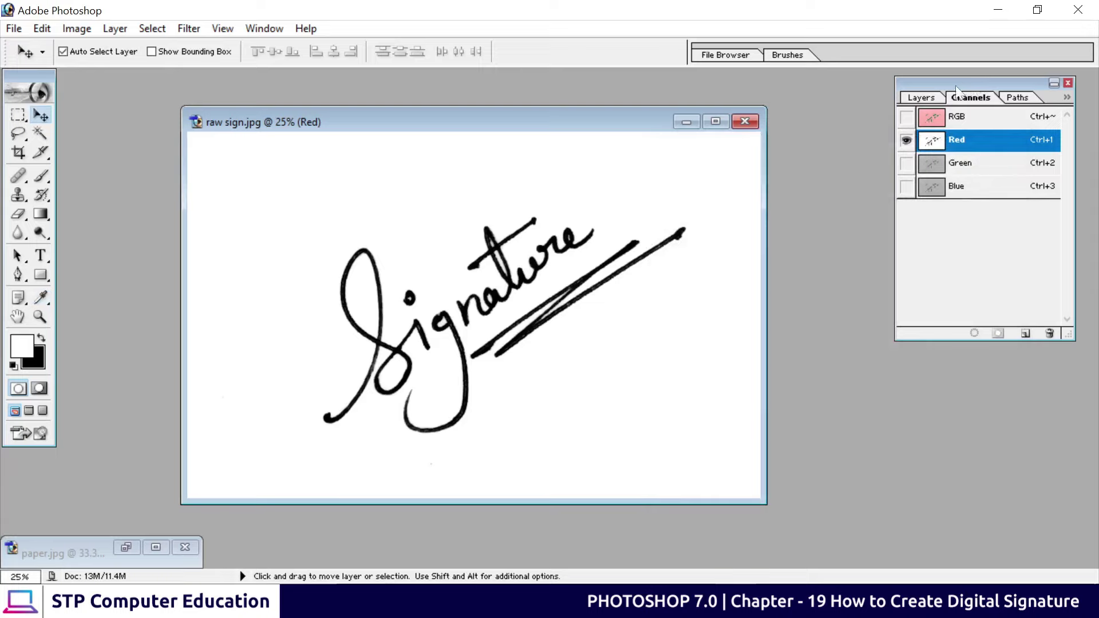
Step: Load the Red channel as a selection, deselect, then use Select > Inverse
{"action": "left_click_drag", "start_coordinate": [976, 84], "coordinate": [923, 93]}
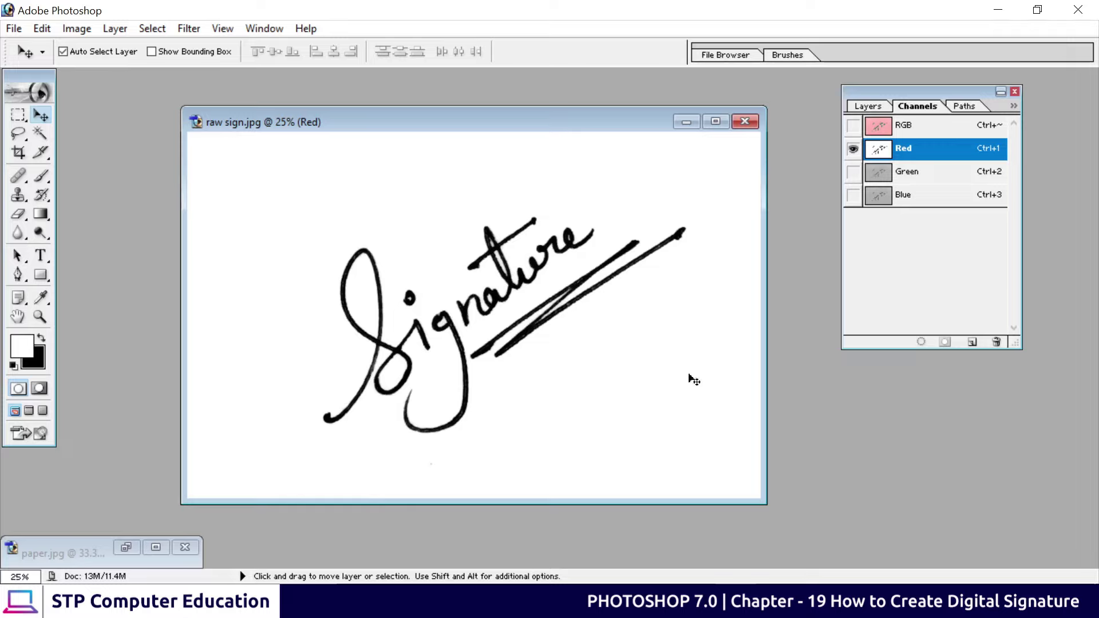
{"action": "left_click", "coordinate": [920, 343]}
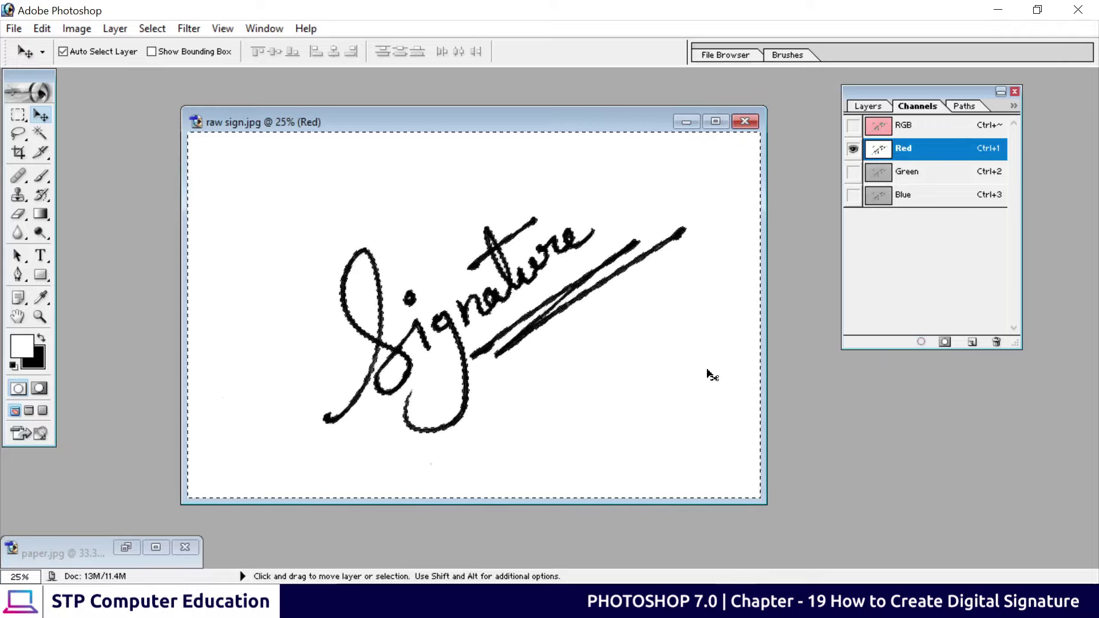
{"action": "key", "text": "ctrl+d"}
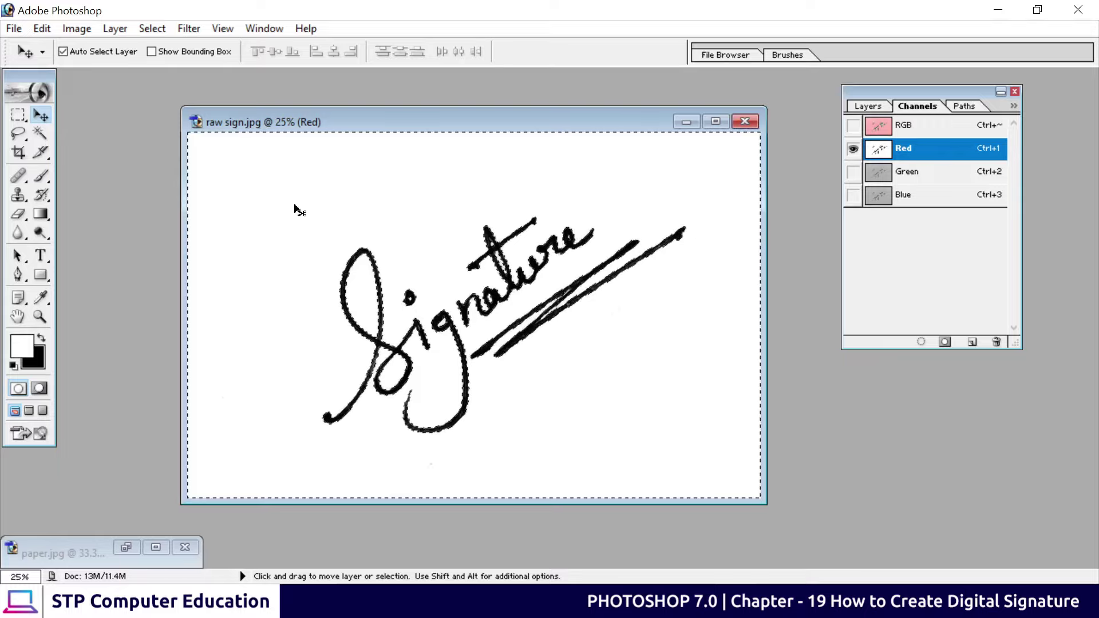
{"action": "left_click", "coordinate": [152, 29]}
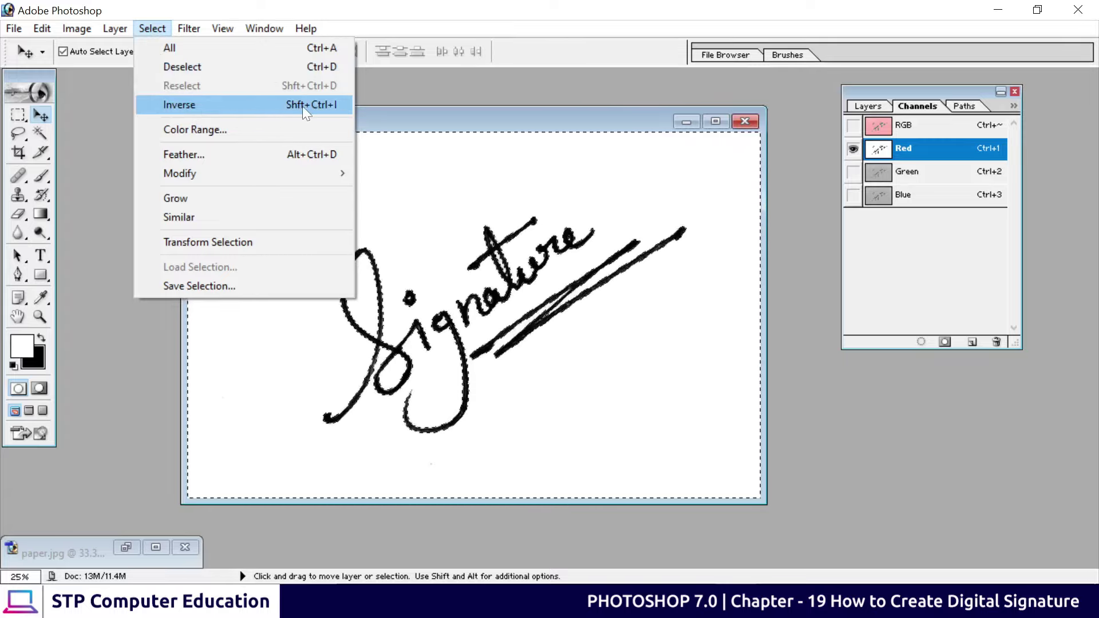
{"action": "left_click", "coordinate": [265, 107]}
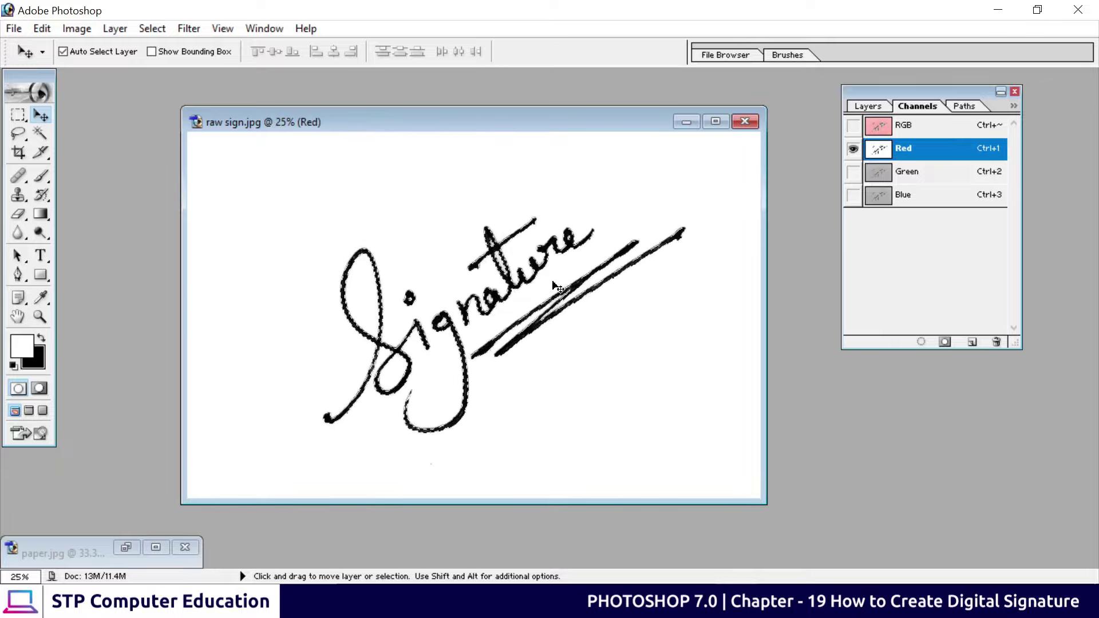
Step: Add an empty Layer 1 above Background and hide the Background layer
{"action": "left_click", "coordinate": [867, 105]}
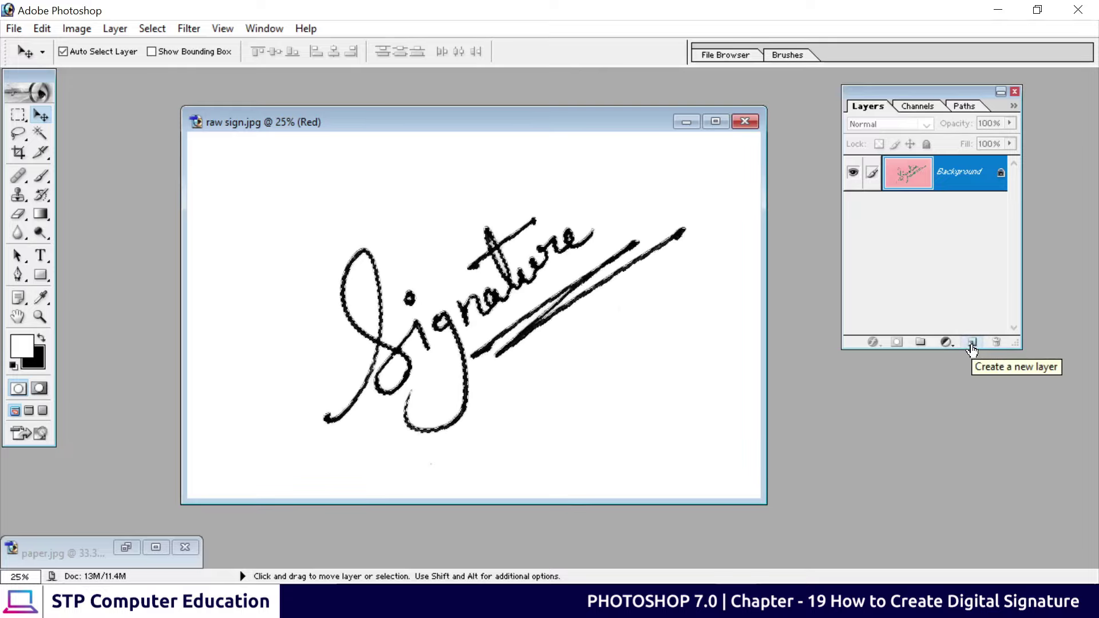
{"action": "left_click", "coordinate": [971, 342]}
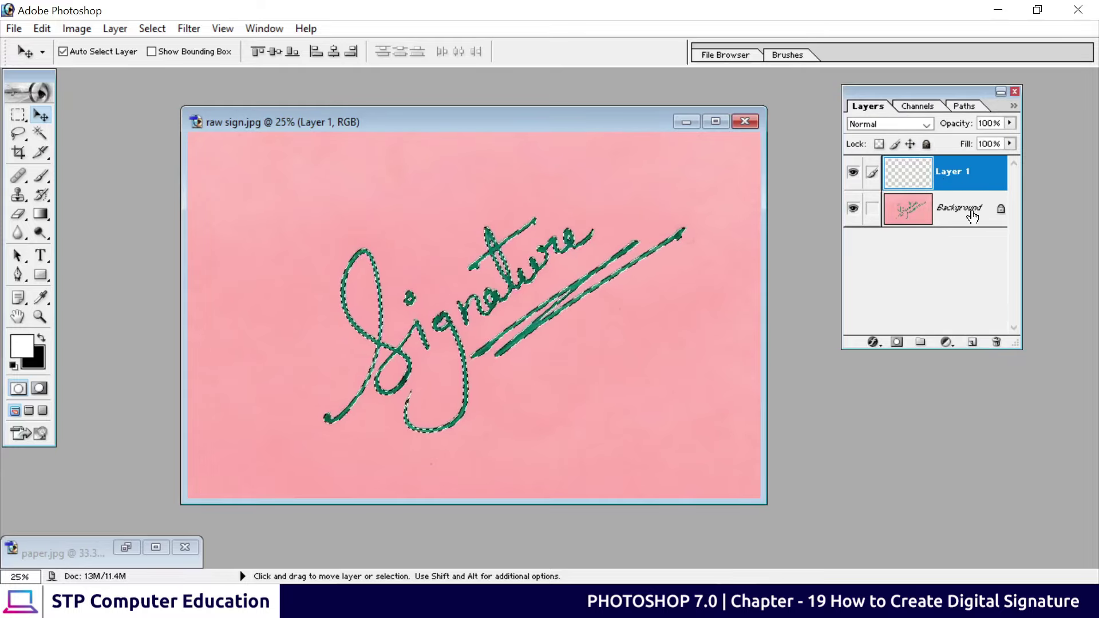
{"action": "left_click", "coordinate": [852, 217]}
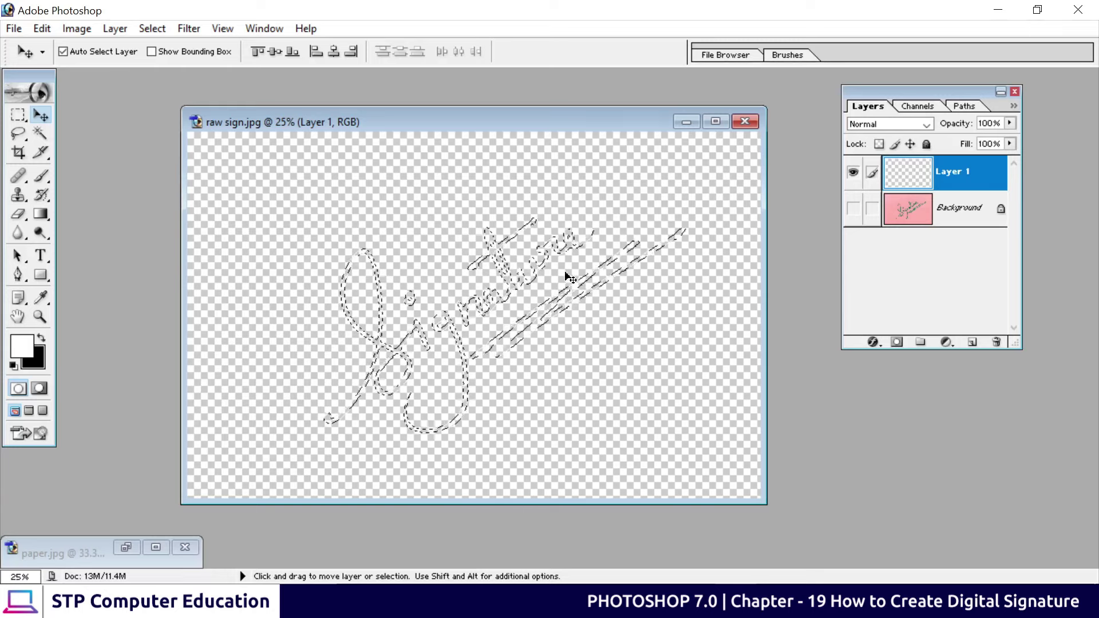
Step: Fill the signature selection with a dark blue-violet Solid Color fill layer
{"action": "left_click", "coordinate": [945, 344]}
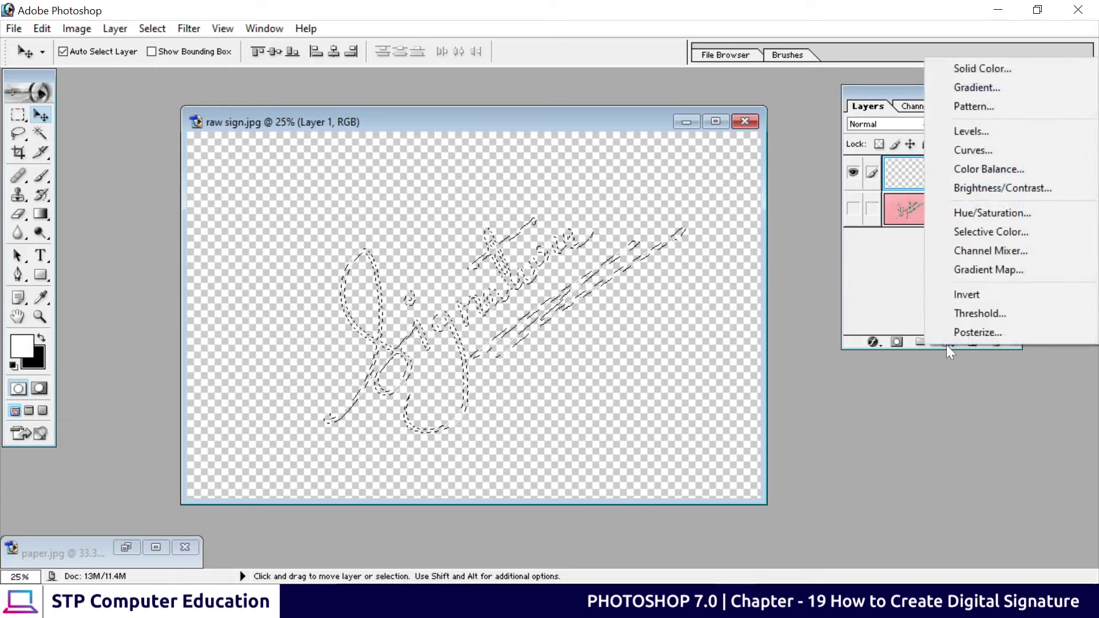
{"action": "left_click", "coordinate": [966, 70]}
{"action": "mouse_move", "coordinate": [834, 311]}
{"action": "left_mouse_down"}
{"action": "mouse_move", "coordinate": [937, 135]}
{"action": "mouse_move", "coordinate": [920, 278]}
{"action": "left_mouse_up"}
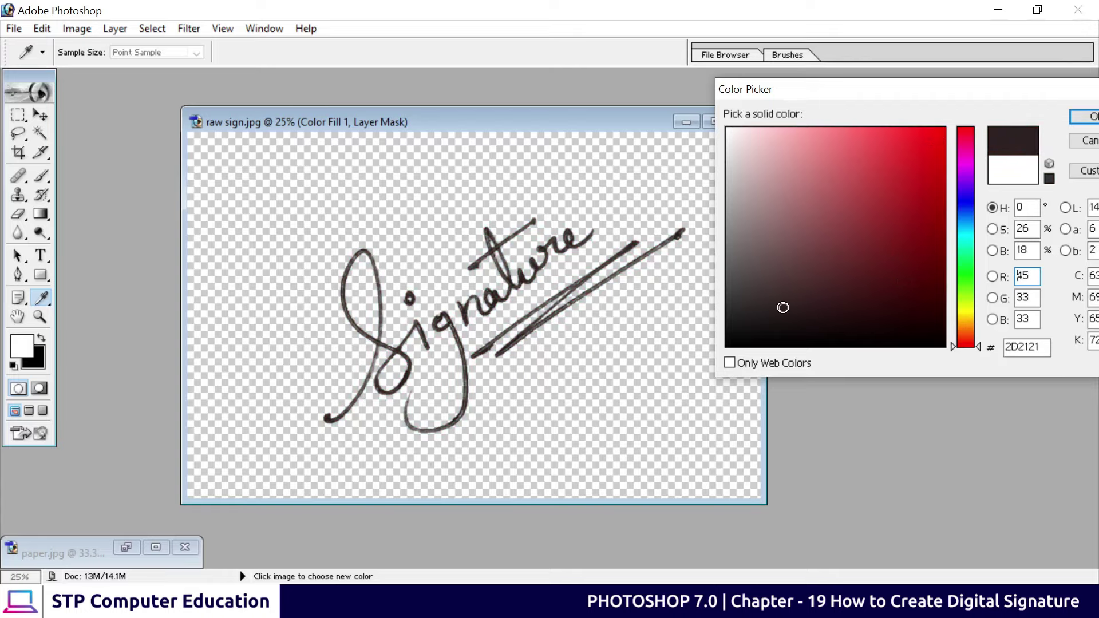
{"action": "left_click_drag", "start_coordinate": [782, 306], "coordinate": [890, 210]}
{"action": "mouse_move", "coordinate": [962, 215]}
{"action": "left_mouse_down"}
{"action": "mouse_move", "coordinate": [963, 194]}
{"action": "mouse_move", "coordinate": [903, 236]}
{"action": "mouse_move", "coordinate": [907, 245]}
{"action": "left_mouse_up"}
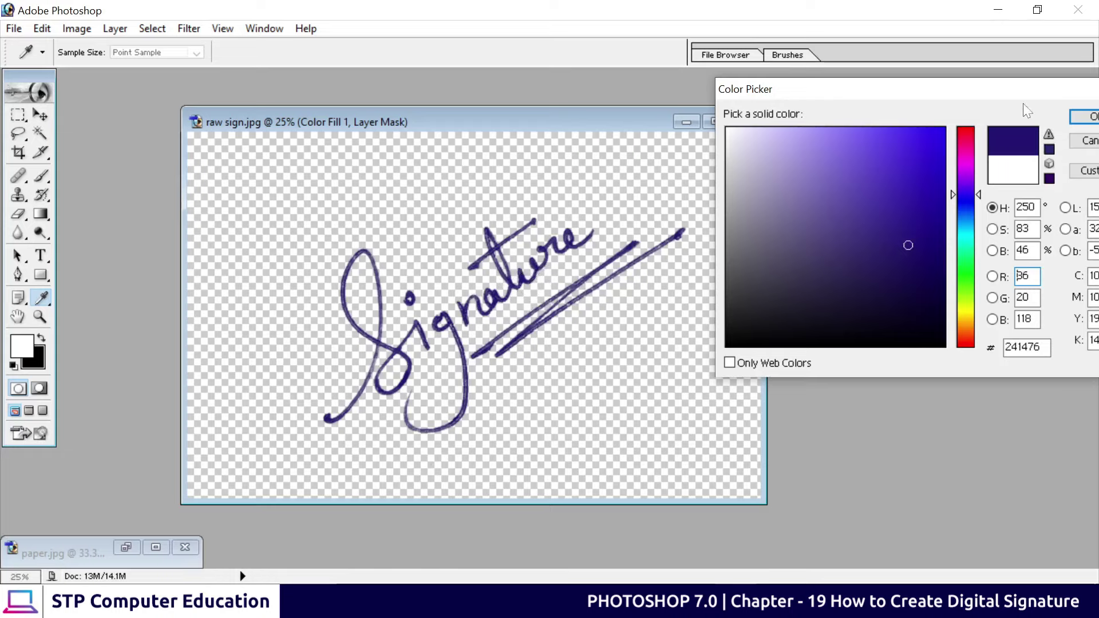
{"action": "left_click_drag", "start_coordinate": [1033, 97], "coordinate": [969, 98]}
{"action": "left_click", "coordinate": [1021, 118]}
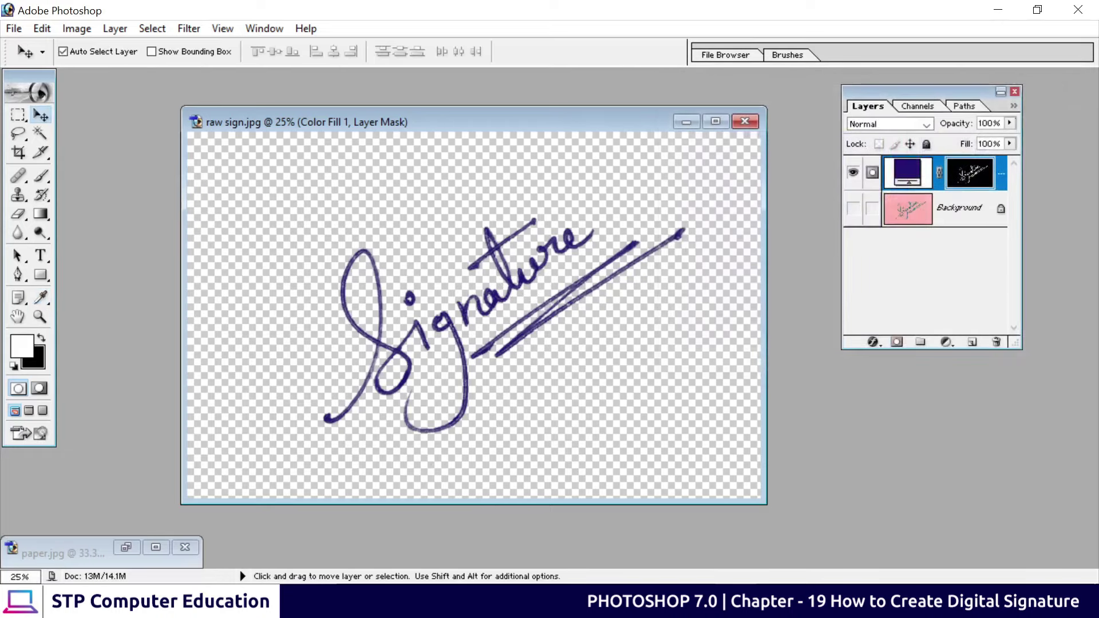
Step: Nudge the blue signature slightly left and higher on the canvas
{"action": "left_click_drag", "start_coordinate": [527, 120], "coordinate": [505, 131]}
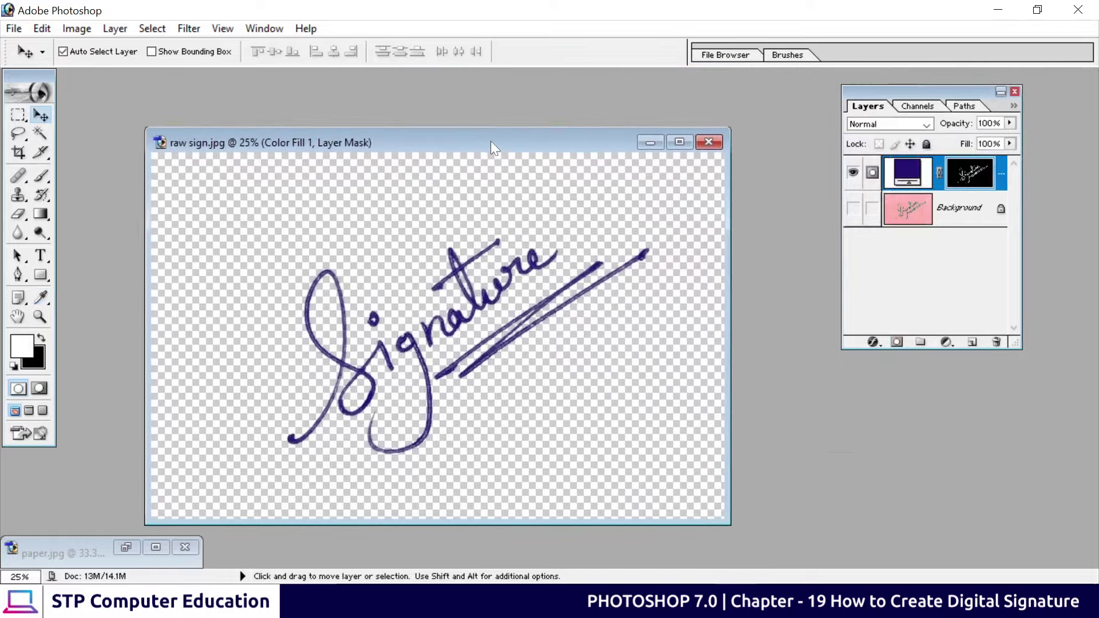
{"action": "mouse_move", "coordinate": [474, 324]}
{"action": "left_mouse_down"}
{"action": "mouse_move", "coordinate": [364, 331]}
{"action": "mouse_move", "coordinate": [457, 302]}
{"action": "mouse_move", "coordinate": [479, 318]}
{"action": "left_mouse_up"}
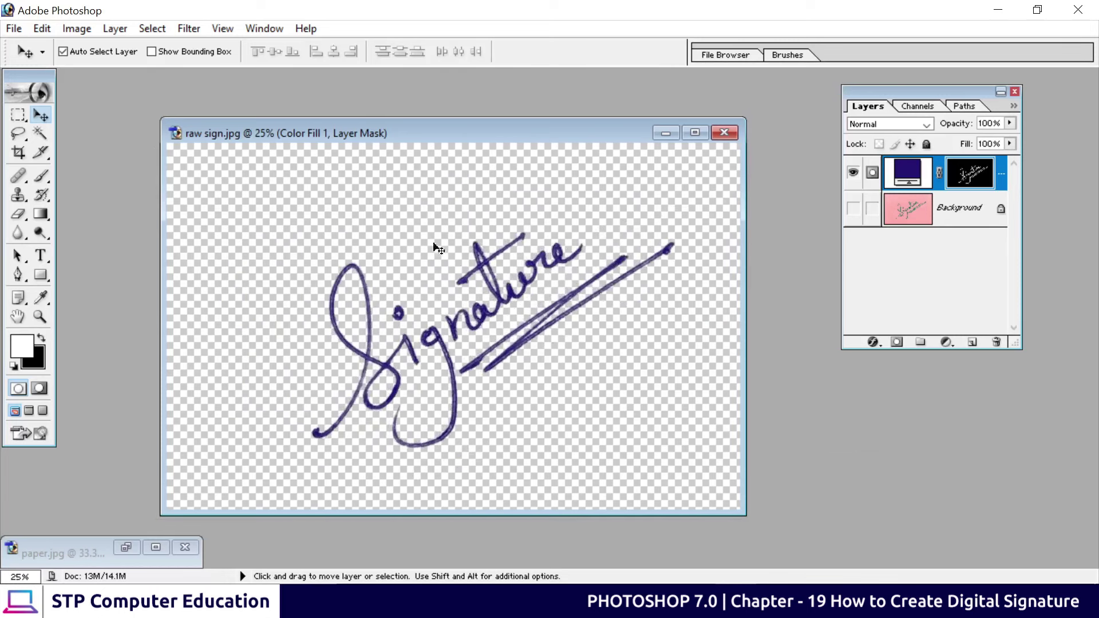
{"action": "left_click_drag", "start_coordinate": [488, 133], "coordinate": [728, 118]}
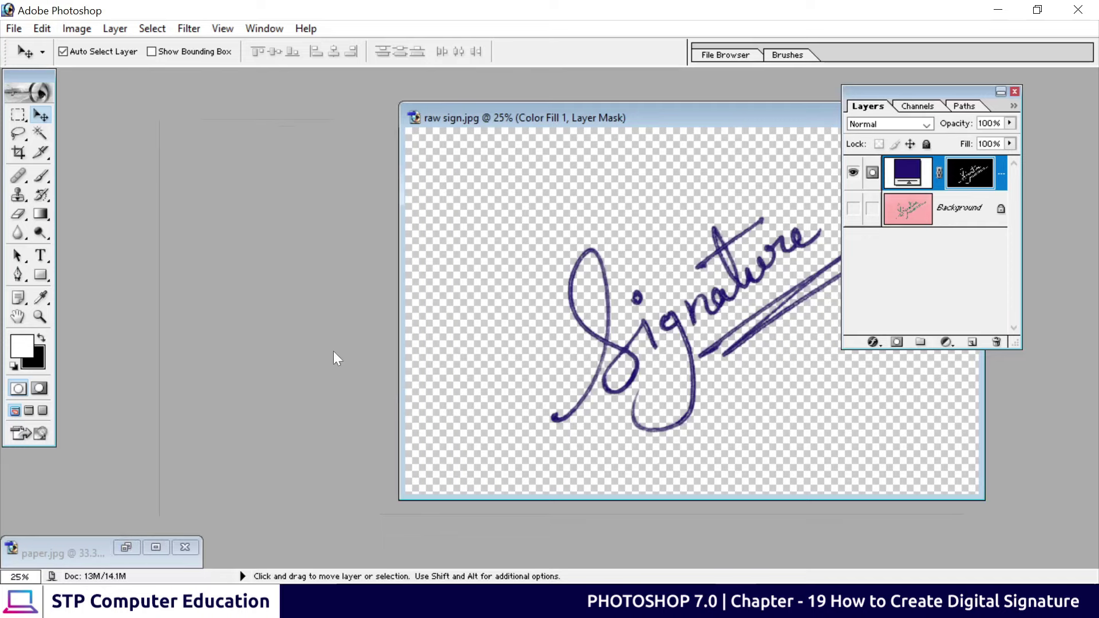
{"action": "left_click_drag", "start_coordinate": [659, 123], "coordinate": [476, 131]}
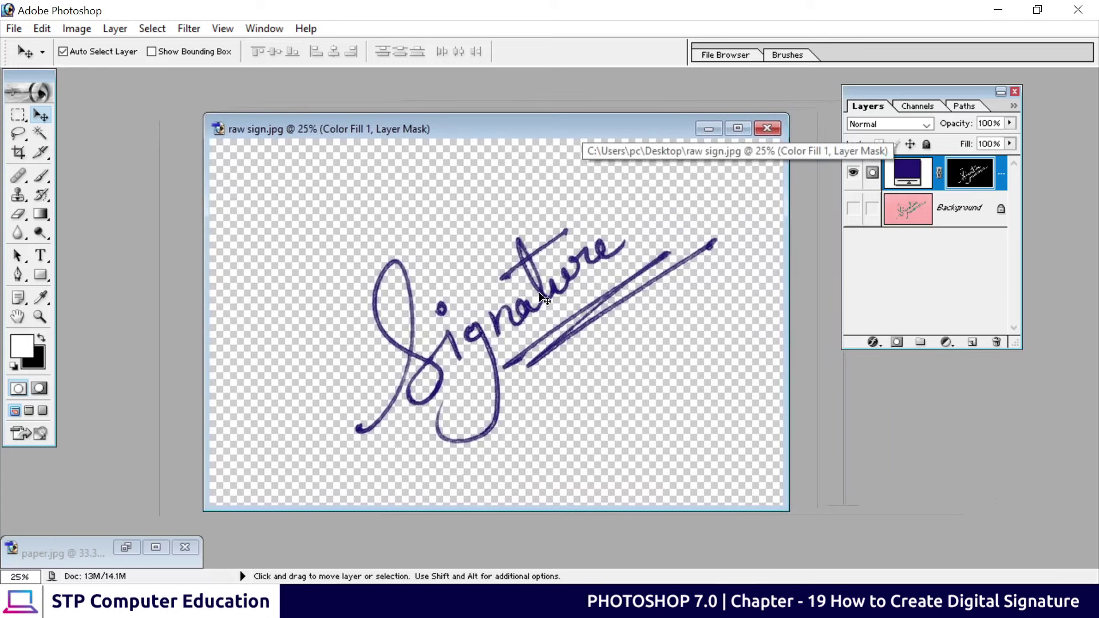
{"action": "left_click_drag", "start_coordinate": [543, 302], "coordinate": [537, 287]}
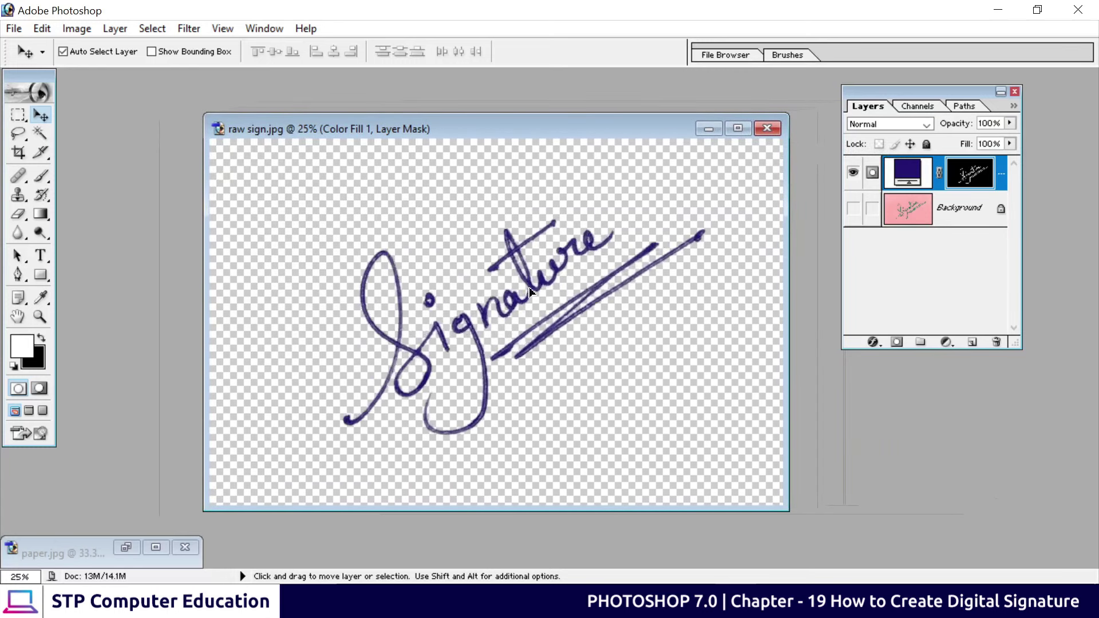
Step: Save the signature as a PNG named sing on the Desktop with default PNG options
{"action": "left_click", "coordinate": [60, 49]}
{"action": "left_click", "coordinate": [13, 28]}
{"action": "left_click", "coordinate": [46, 130]}
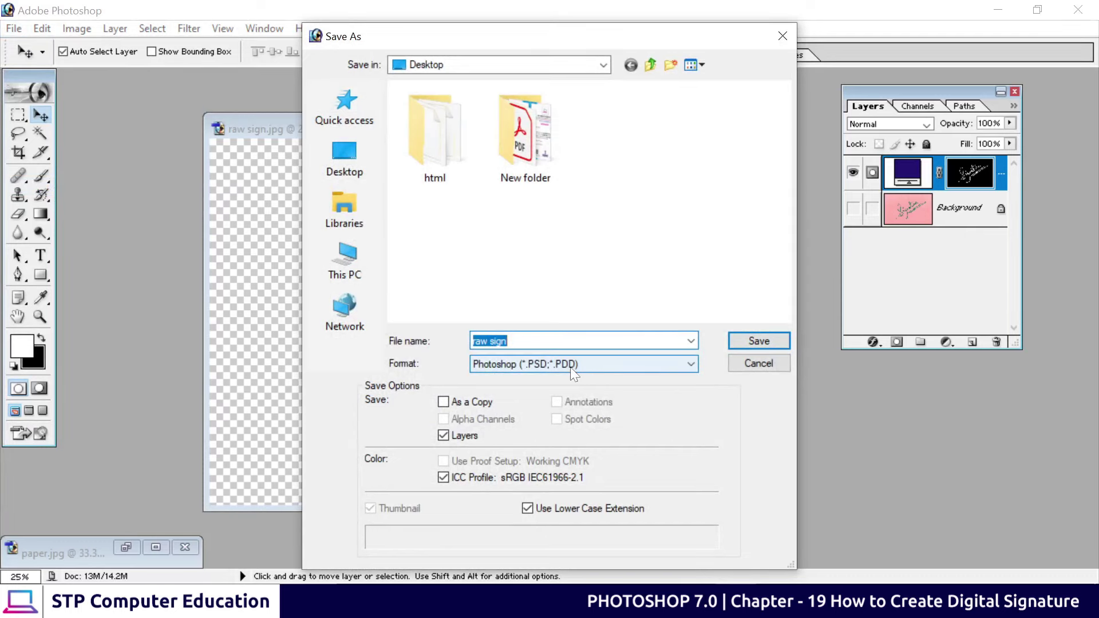
{"action": "left_click", "coordinate": [571, 368]}
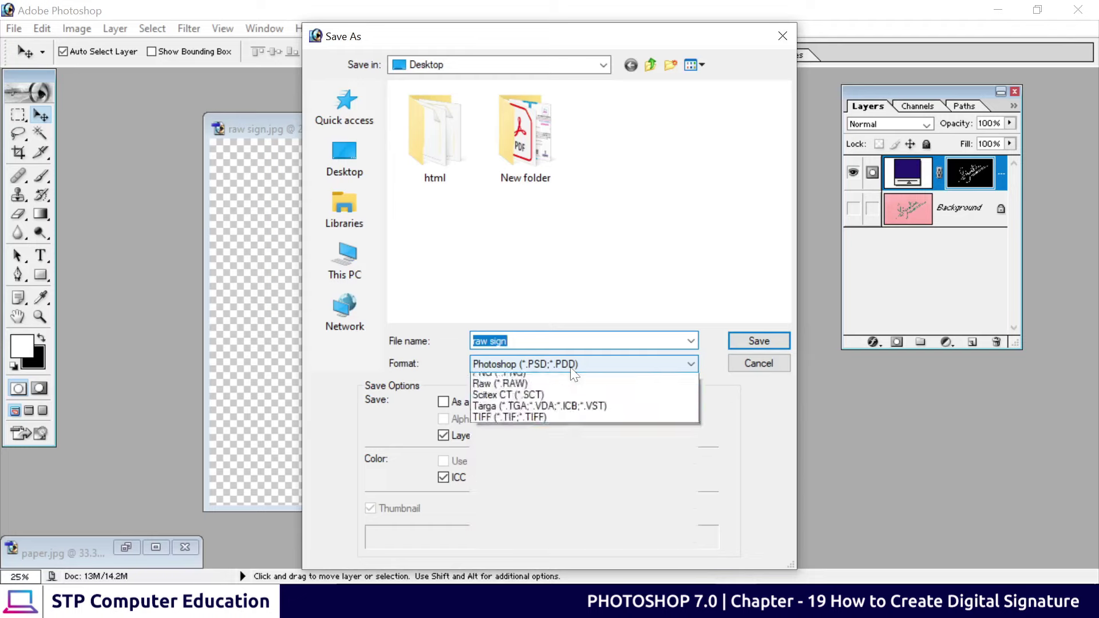
{"action": "left_click", "coordinate": [512, 502]}
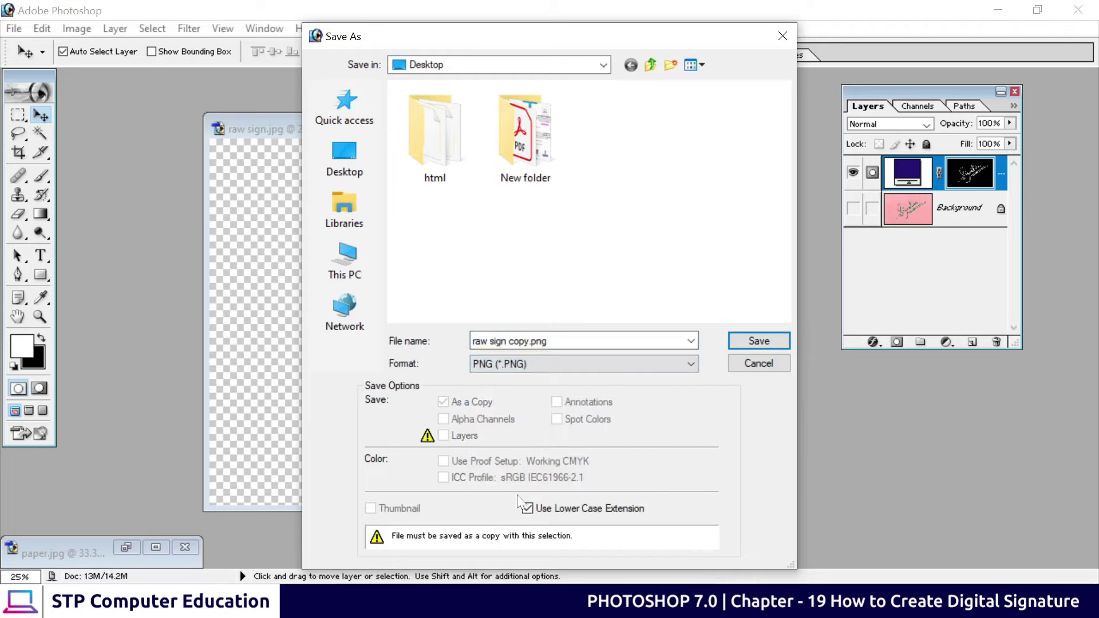
{"action": "key", "text": "shift+Tab"}
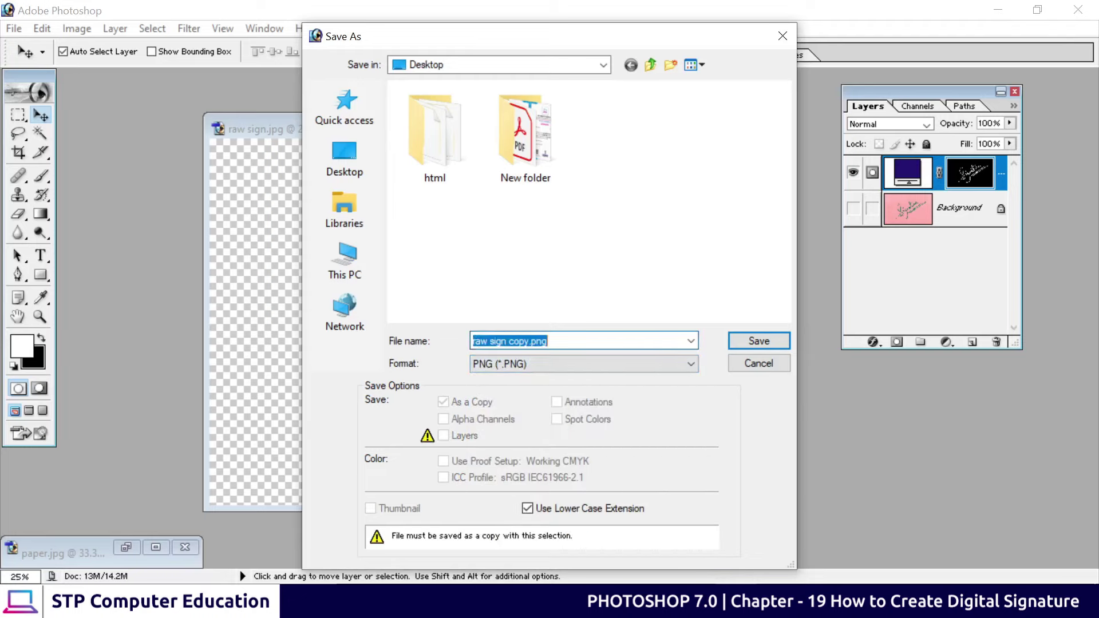
{"action": "type", "text": "sin"}
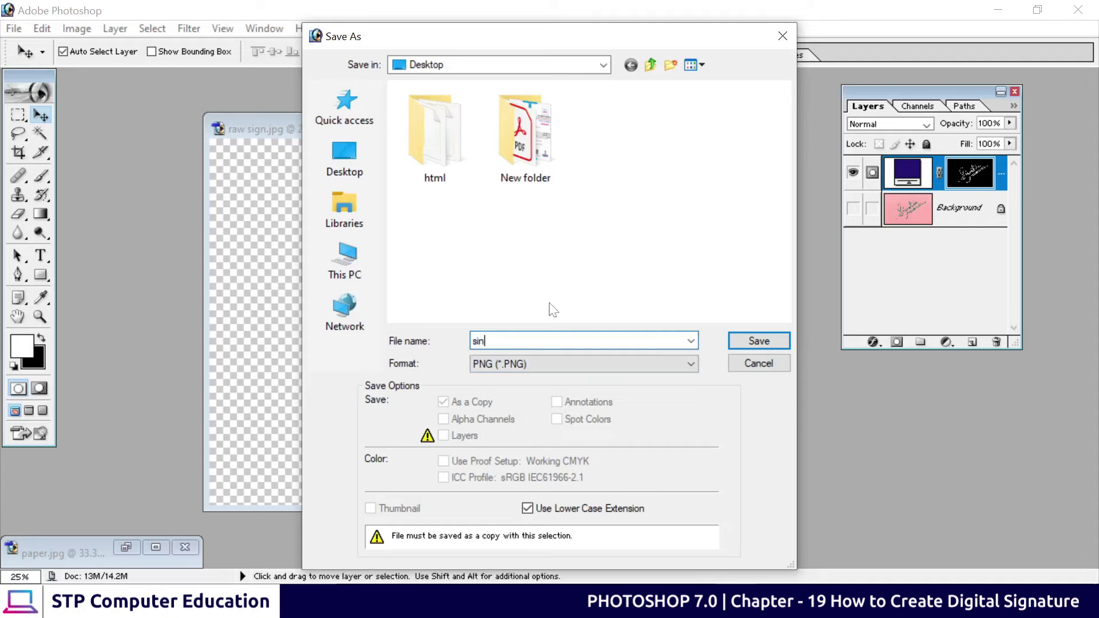
{"action": "type", "text": "g"}
{"action": "key", "text": "Tab"}
{"action": "left_click", "coordinate": [775, 350]}
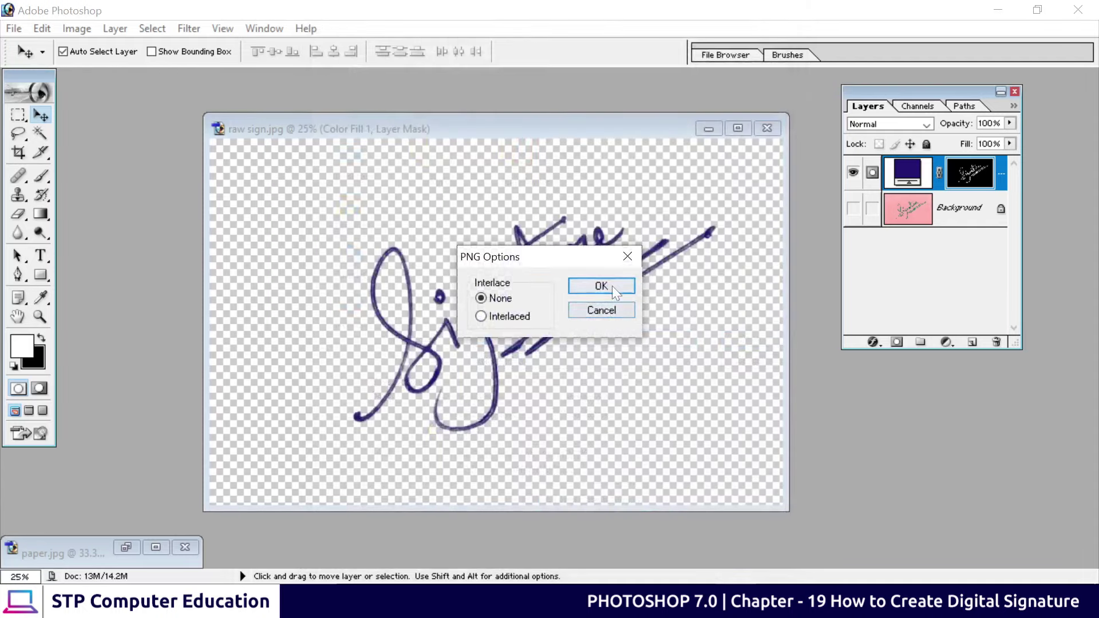
{"action": "left_click", "coordinate": [610, 289]}
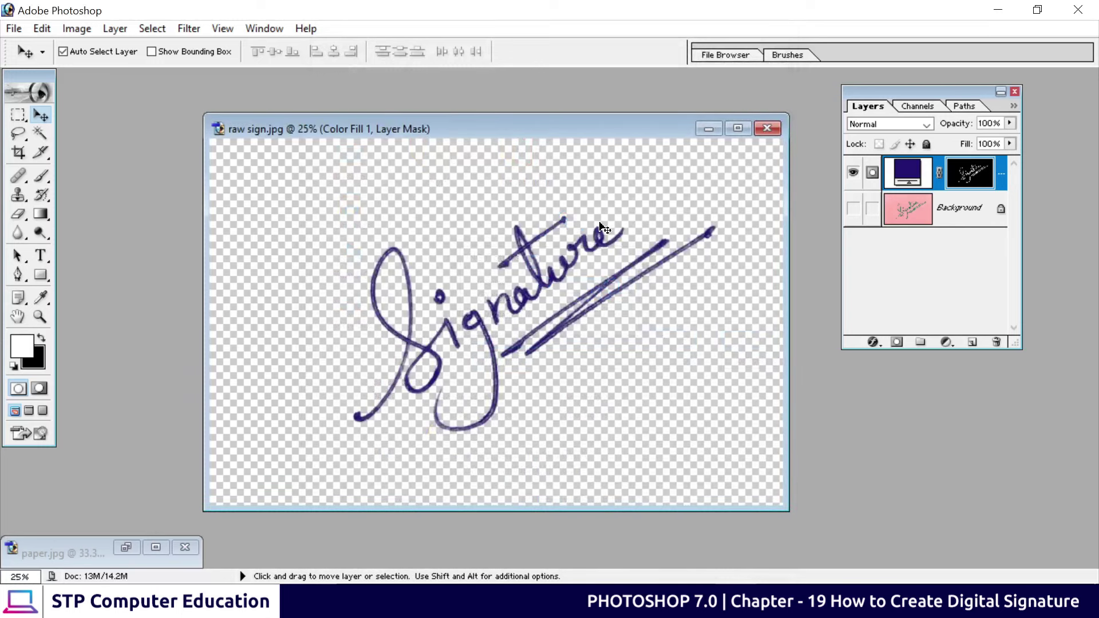
Step: Close raw sign.jpg without saving and select the sing PNG in the Open dialog
{"action": "left_click", "coordinate": [767, 128]}
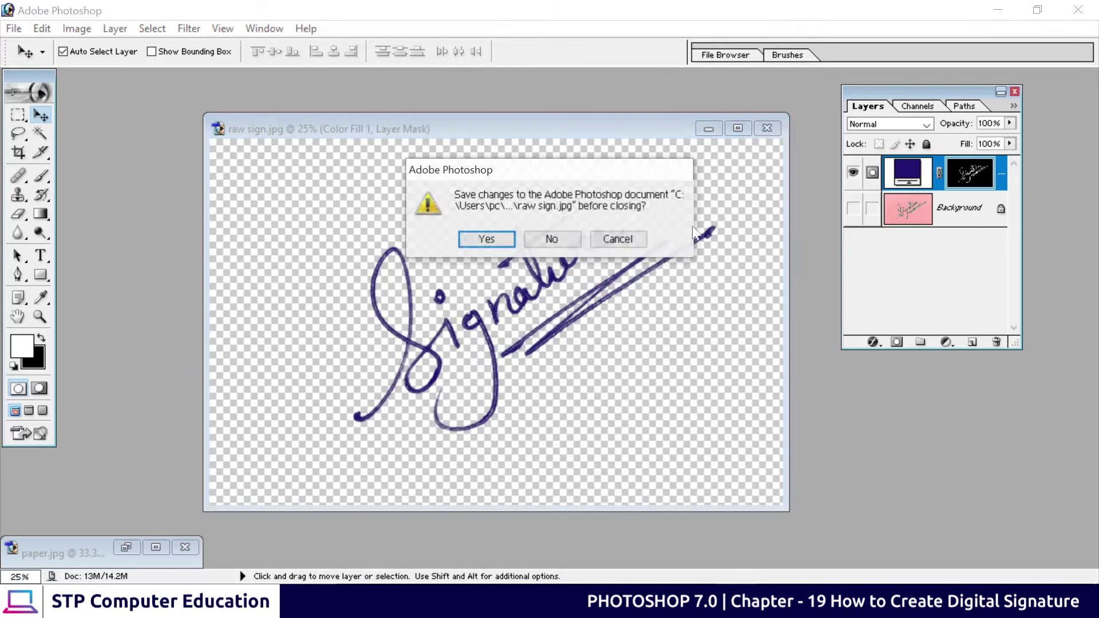
{"action": "left_click", "coordinate": [570, 243]}
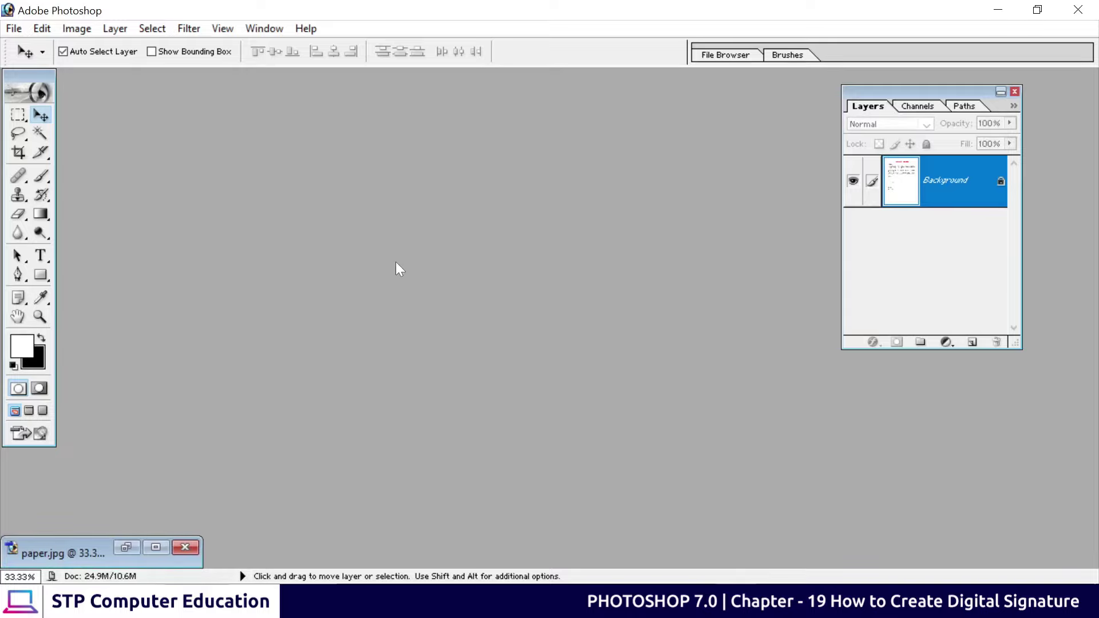
{"action": "double_click", "coordinate": [399, 286]}
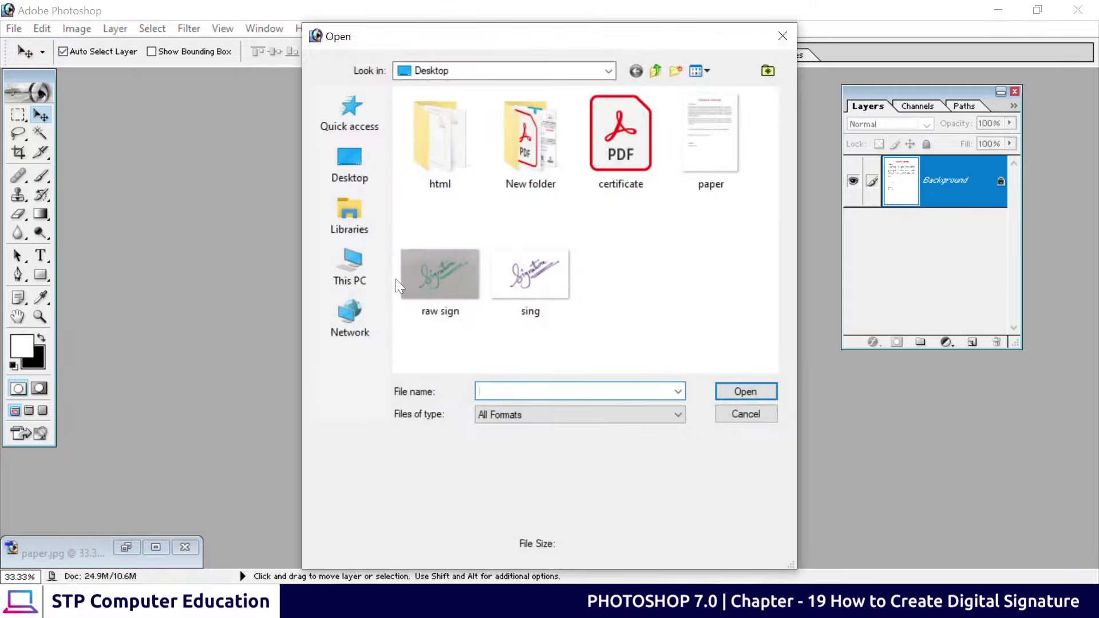
{"action": "left_click", "coordinate": [445, 294]}
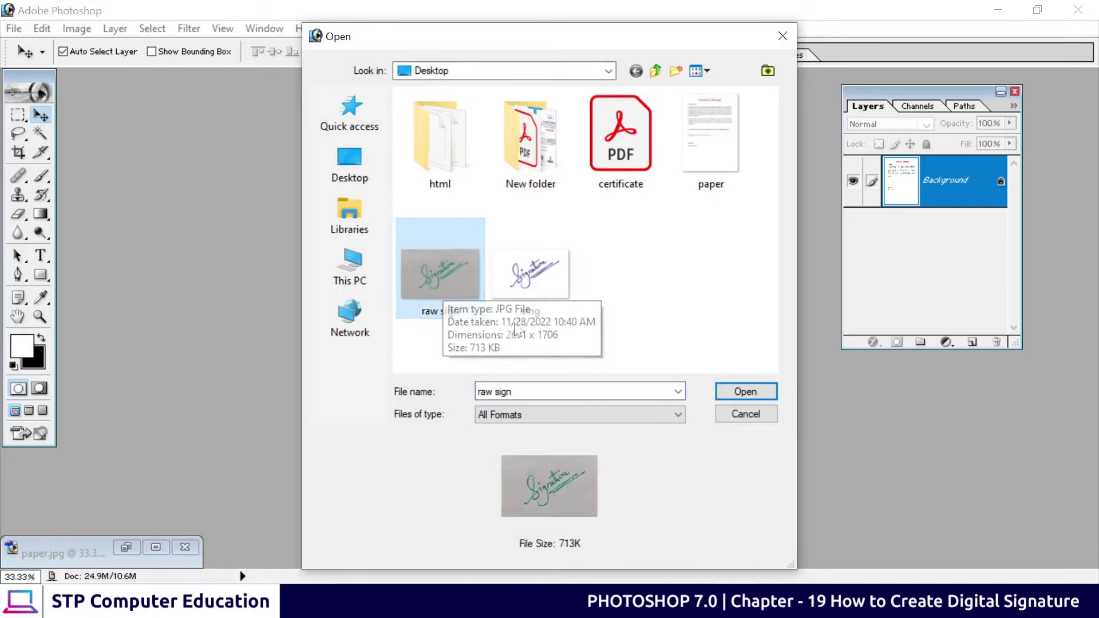
{"action": "left_click", "coordinate": [543, 288]}
{"action": "mouse_move", "coordinate": [530, 275]}
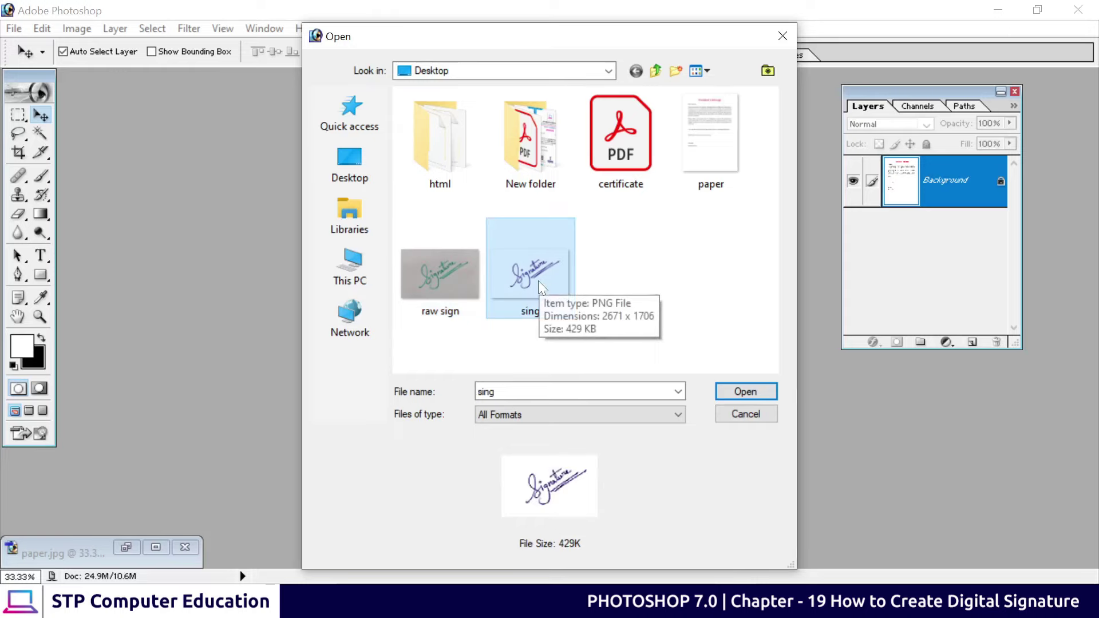
Step: Open sing.png, drag its signature layer into paper.jpg, and maximize the letter
{"action": "left_click", "coordinate": [742, 392]}
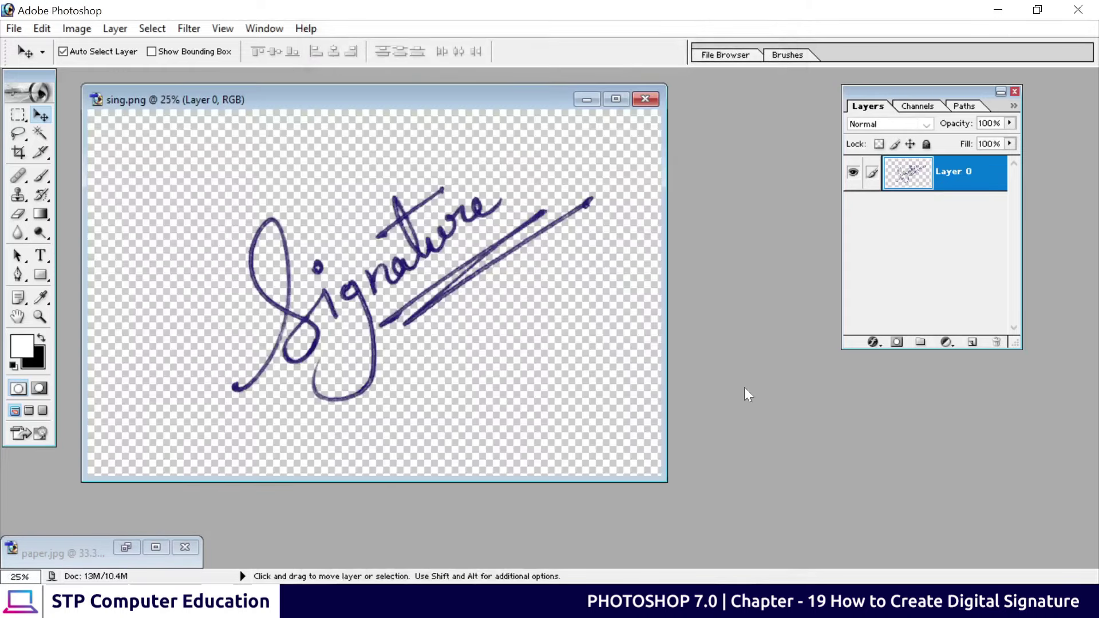
{"action": "left_click_drag", "start_coordinate": [358, 103], "coordinate": [659, 102]}
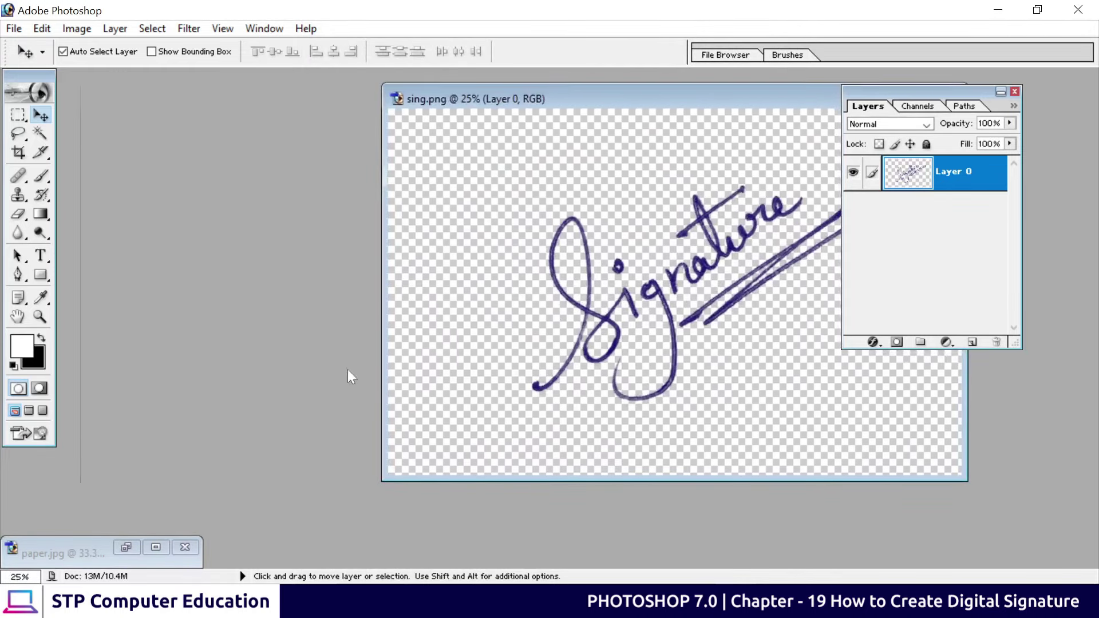
{"action": "left_click", "coordinate": [126, 547]}
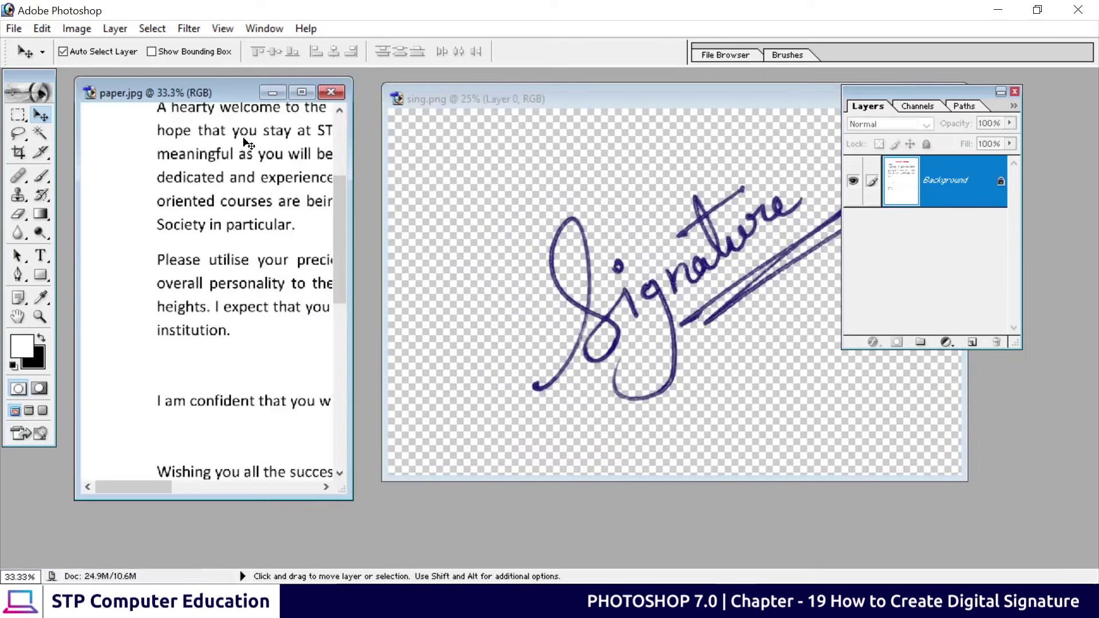
{"action": "left_click_drag", "start_coordinate": [341, 229], "coordinate": [349, 278]}
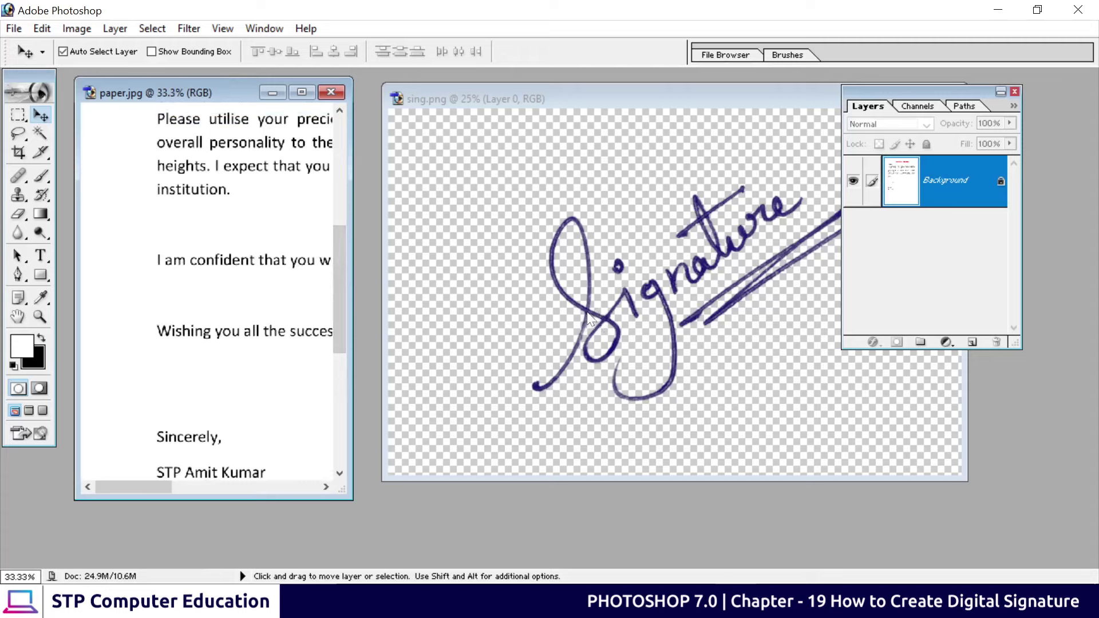
{"action": "left_click", "coordinate": [572, 316]}
{"action": "left_click_drag", "start_coordinate": [575, 319], "coordinate": [239, 309]}
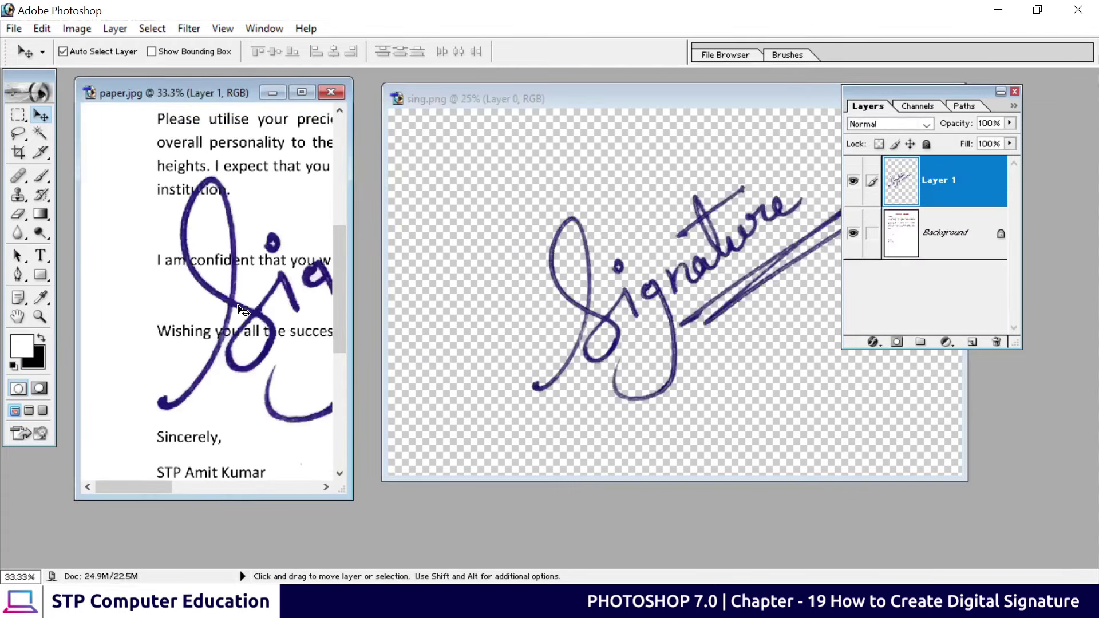
{"action": "left_click", "coordinate": [302, 92]}
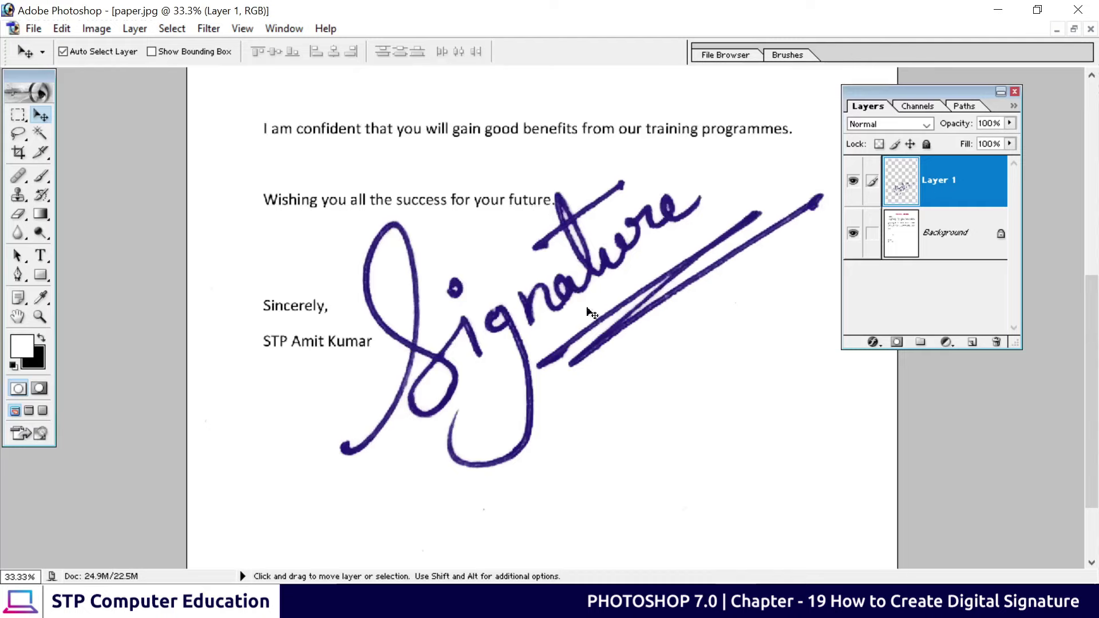
Step: Scale the signature layer down to a small size with Free Transform
{"action": "scroll", "coordinate": [589, 313], "scroll_direction": "down", "scroll_amount": 1}
{"action": "scroll", "coordinate": [589, 313], "scroll_direction": "down", "scroll_amount": 1}
{"action": "key", "text": "ctrl+t"}
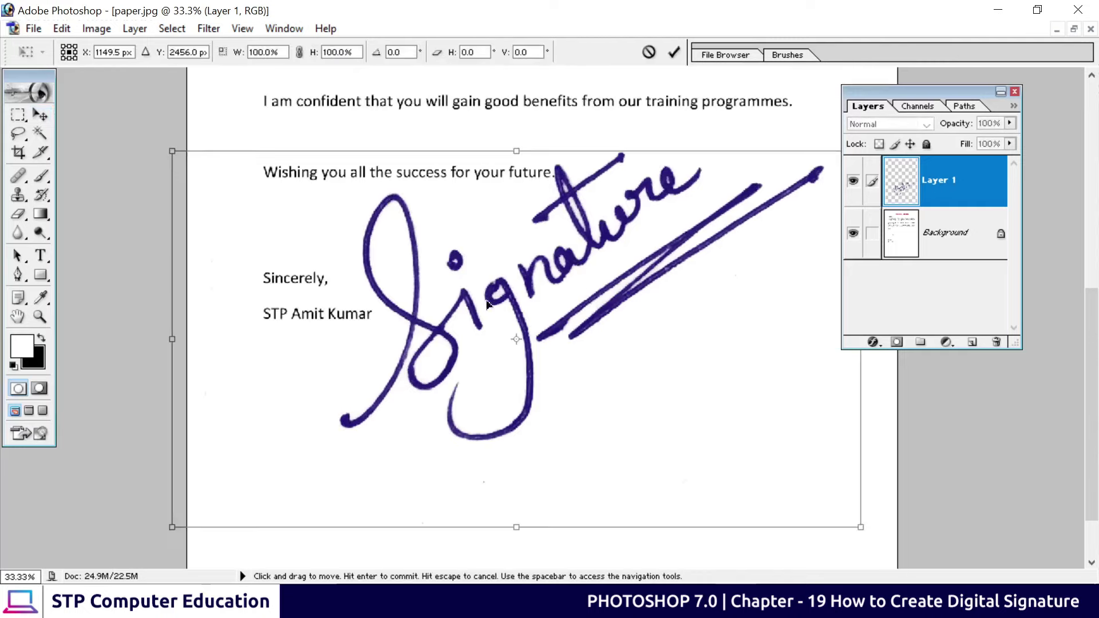
{"action": "mouse_move", "coordinate": [172, 152]}
{"action": "left_mouse_down"}
{"action": "mouse_move", "coordinate": [222, 207]}
{"action": "mouse_move", "coordinate": [427, 318]}
{"action": "left_mouse_up"}
{"action": "left_click", "coordinate": [673, 55]}
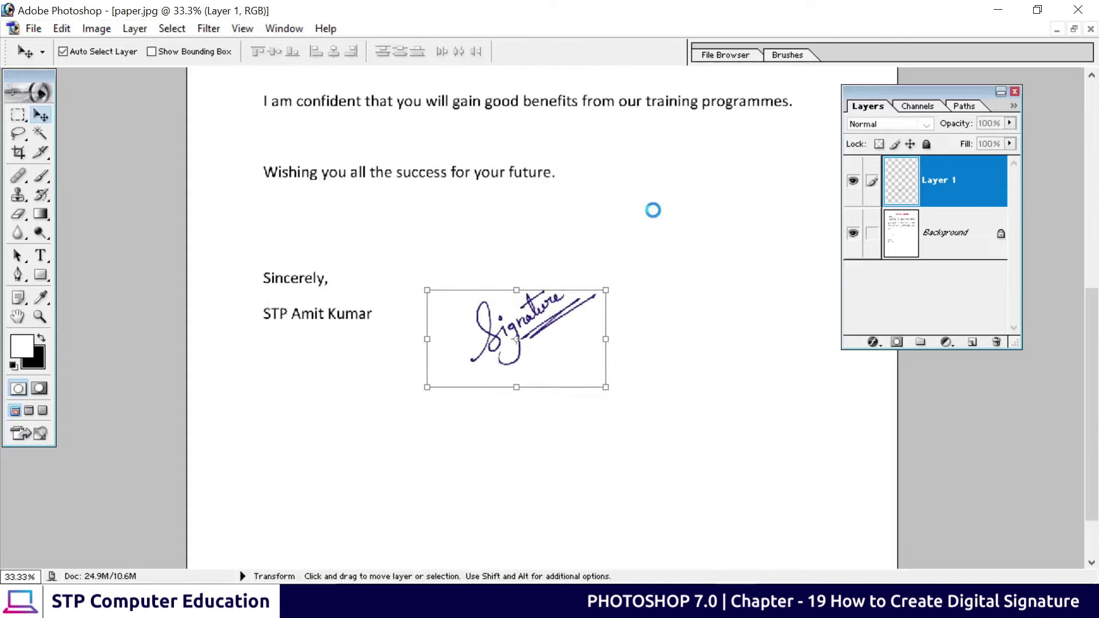
Step: Move the shrunken signature just beneath the sender's name under the closing
{"action": "left_click_drag", "start_coordinate": [518, 324], "coordinate": [313, 372]}
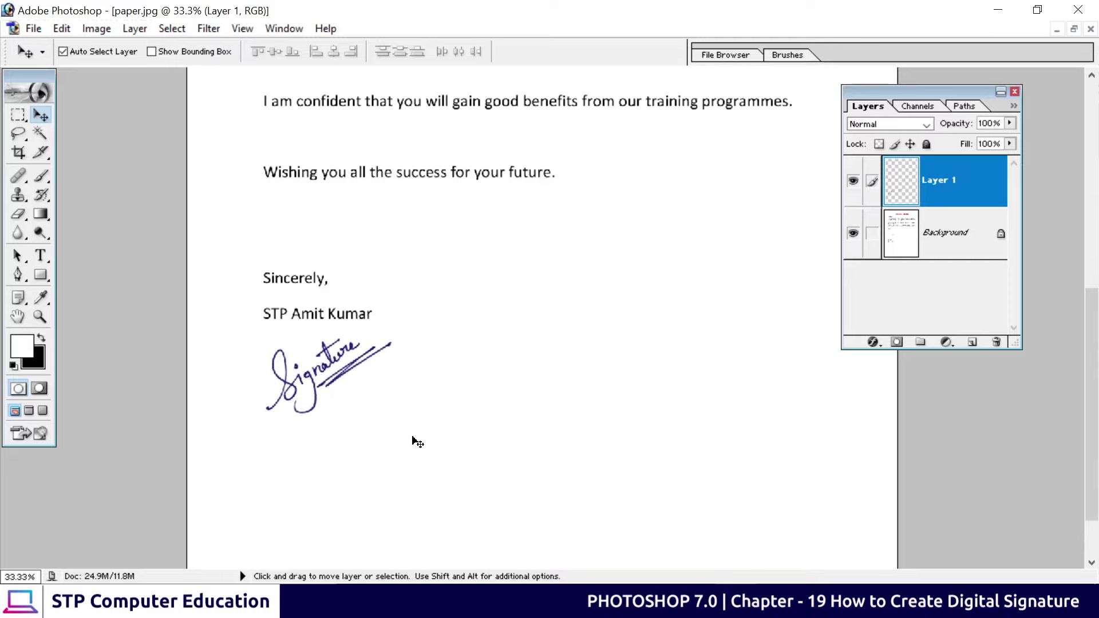
{"action": "scroll", "coordinate": [419, 335], "scroll_direction": "down", "scroll_amount": 1}
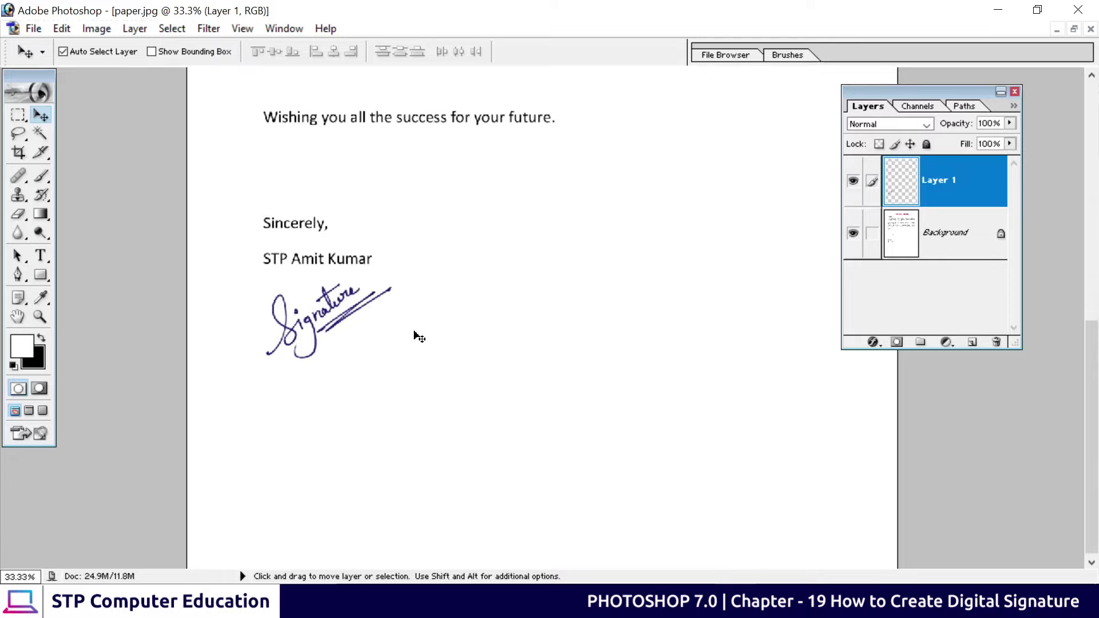
{"action": "scroll", "coordinate": [417, 336], "scroll_direction": "up", "scroll_amount": 1}
{"action": "scroll", "coordinate": [417, 336], "scroll_direction": "up", "scroll_amount": 1}
{"action": "scroll", "coordinate": [417, 336], "scroll_direction": "up", "scroll_amount": 2}
{"action": "scroll", "coordinate": [403, 309], "scroll_direction": "up", "scroll_amount": 3}
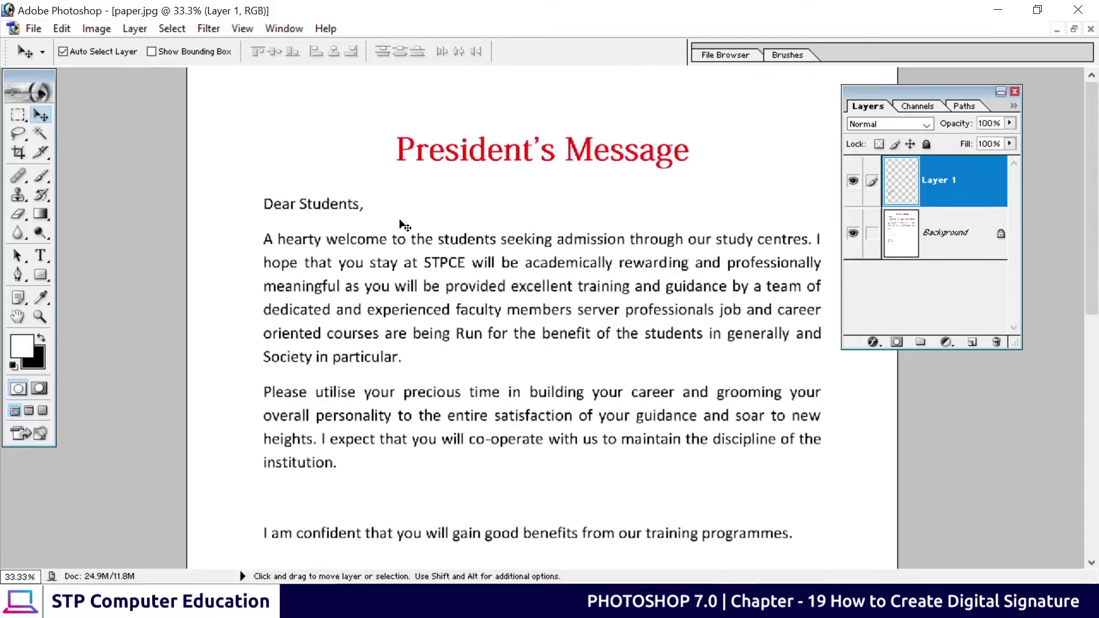
{"action": "scroll", "coordinate": [403, 309], "scroll_direction": "down", "scroll_amount": 2}
{"action": "scroll", "coordinate": [400, 229], "scroll_direction": "down", "scroll_amount": 3}
{"action": "scroll", "coordinate": [400, 225], "scroll_direction": "down", "scroll_amount": 1}
{"action": "scroll", "coordinate": [344, 343], "scroll_direction": "down", "scroll_amount": 1}
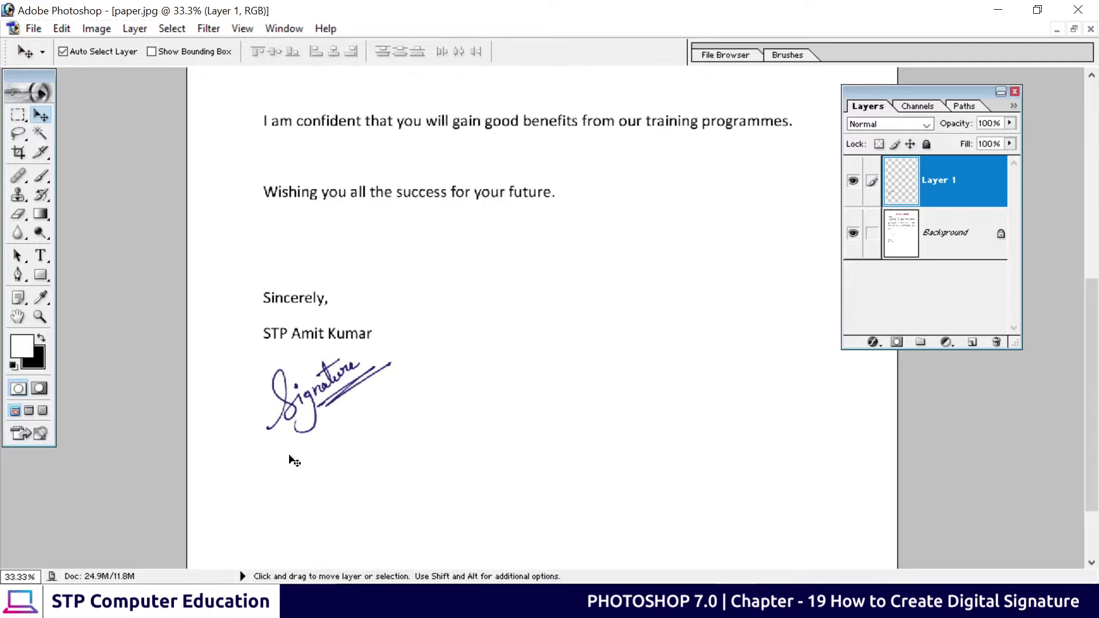
{"action": "scroll", "coordinate": [355, 372], "scroll_direction": "down", "scroll_amount": 1}
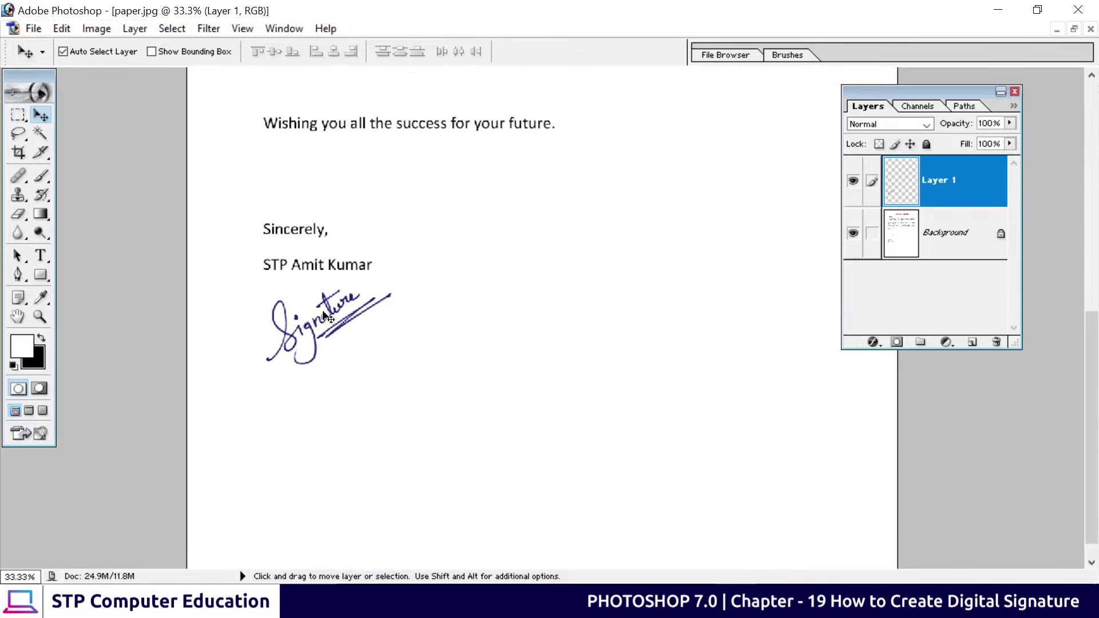
{"action": "scroll", "coordinate": [294, 334], "scroll_direction": "up", "scroll_amount": 1}
{"action": "scroll", "coordinate": [294, 334], "scroll_direction": "down", "scroll_amount": 1}
{"action": "scroll", "coordinate": [296, 334], "scroll_direction": "up", "scroll_amount": 2}
Step: Save the letter to the Desktop as JPEG paper1.jpg with default JPEG options, then minimize Photoshop
{"action": "left_click", "coordinate": [61, 28]}
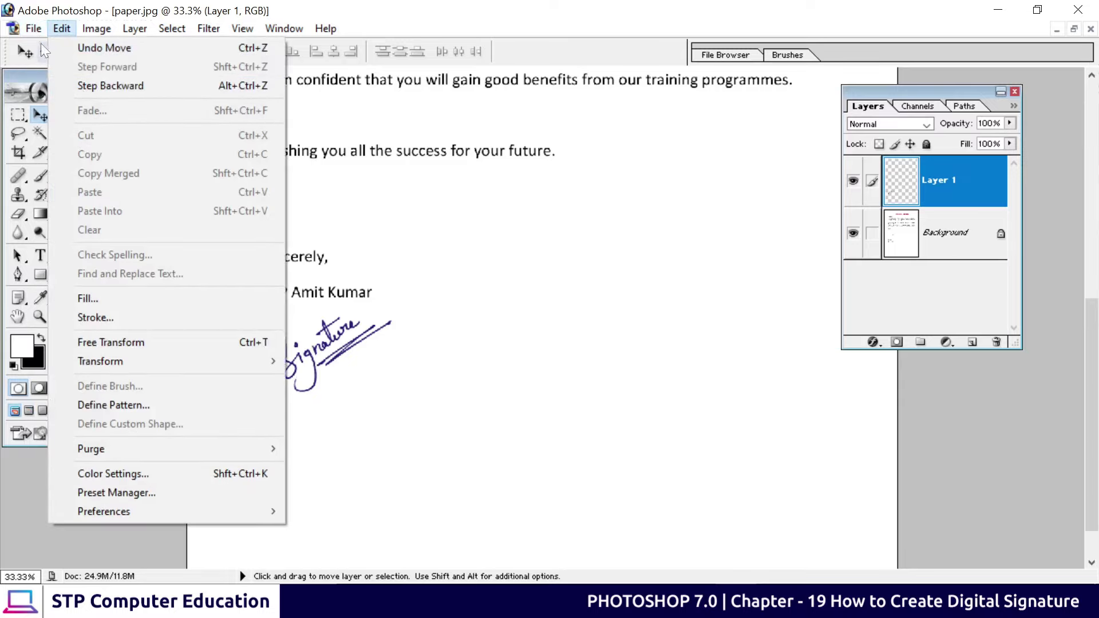
{"action": "left_click", "coordinate": [70, 186]}
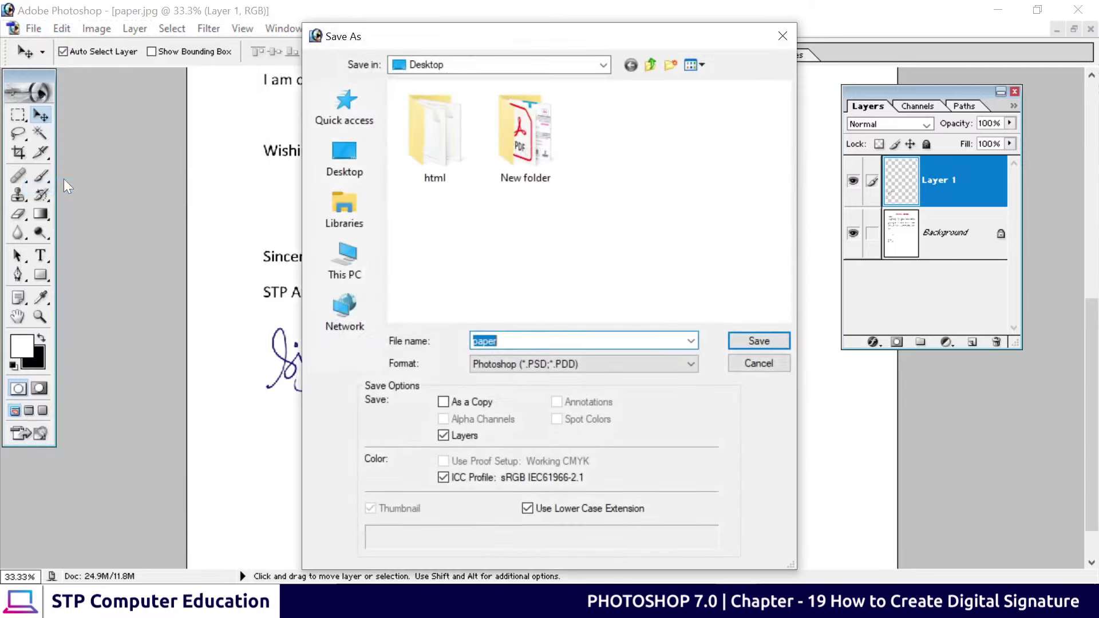
{"action": "left_click", "coordinate": [356, 178]}
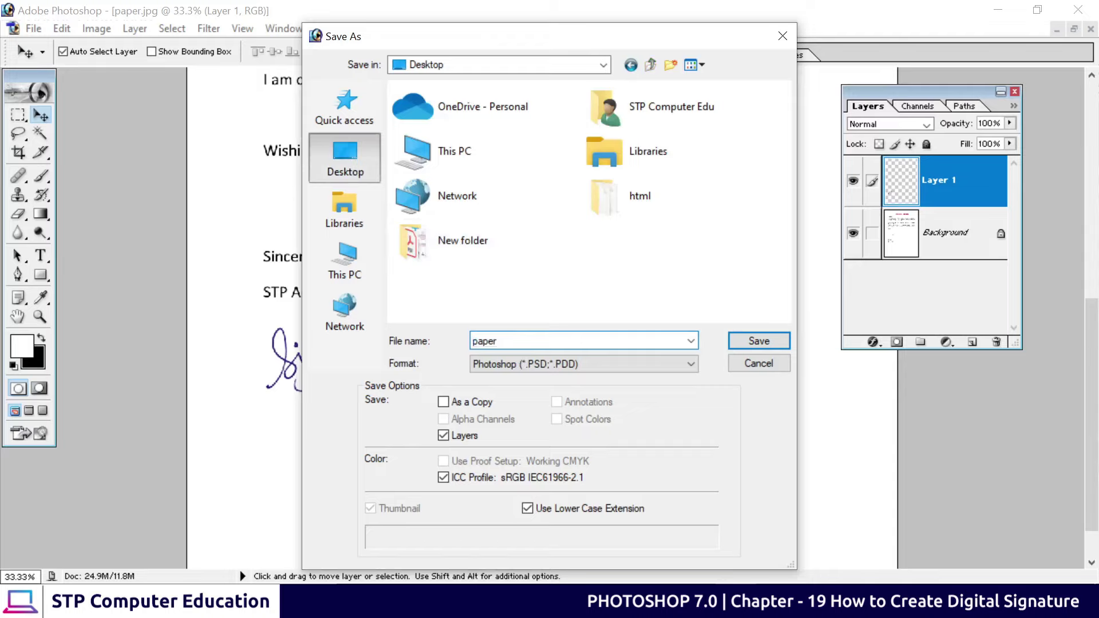
{"action": "type", "text": "1"}
{"action": "left_click", "coordinate": [591, 364]}
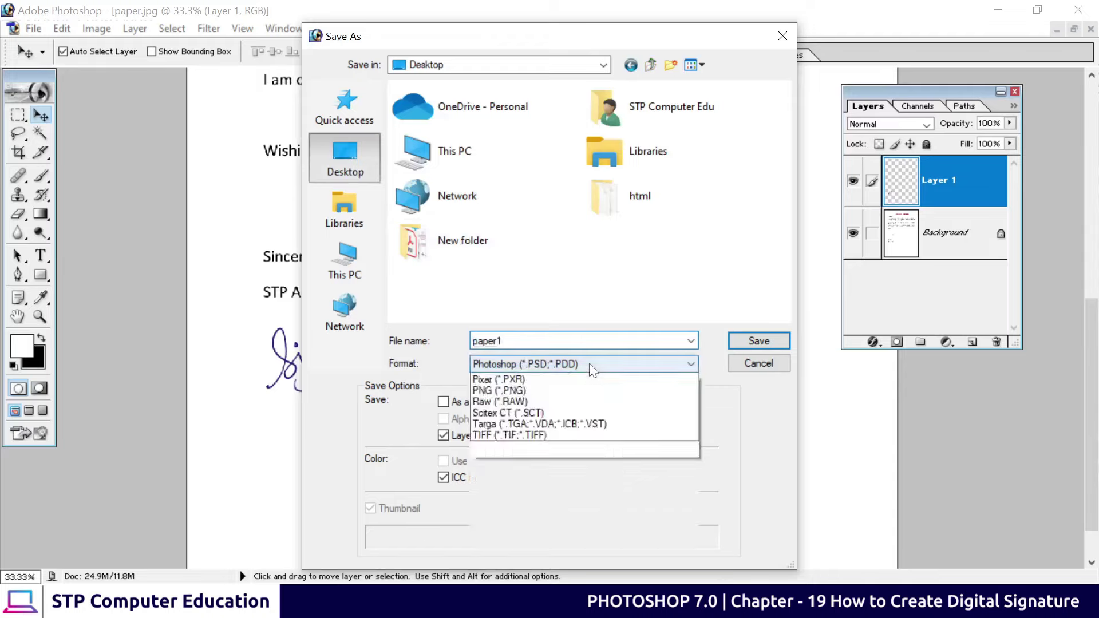
{"action": "left_click", "coordinate": [552, 447]}
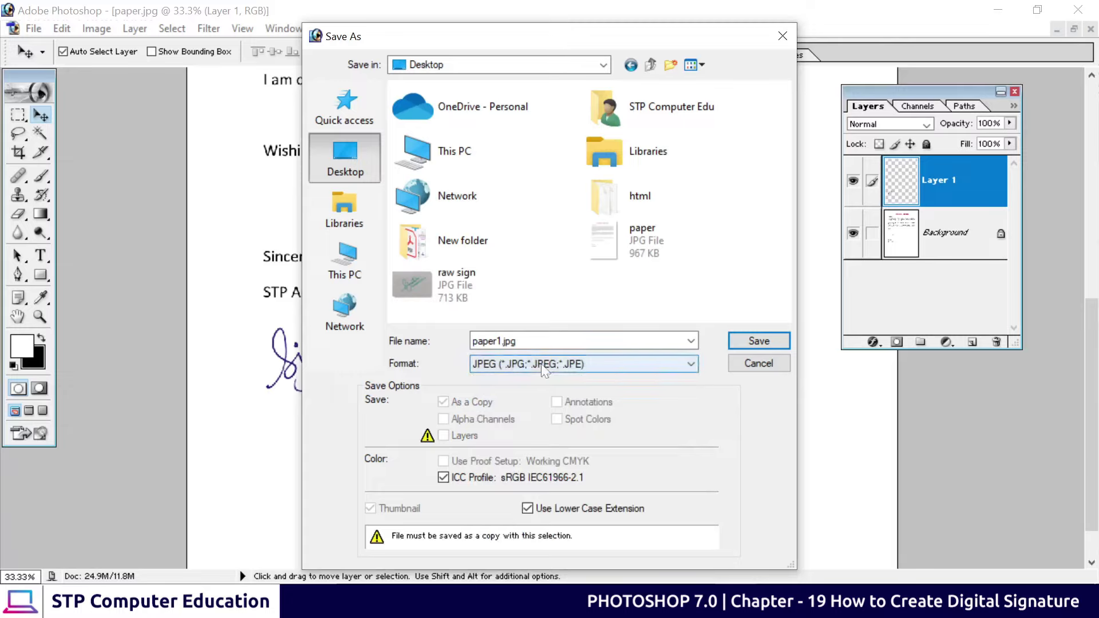
{"action": "left_click", "coordinate": [759, 341]}
{"action": "left_click", "coordinate": [782, 245]}
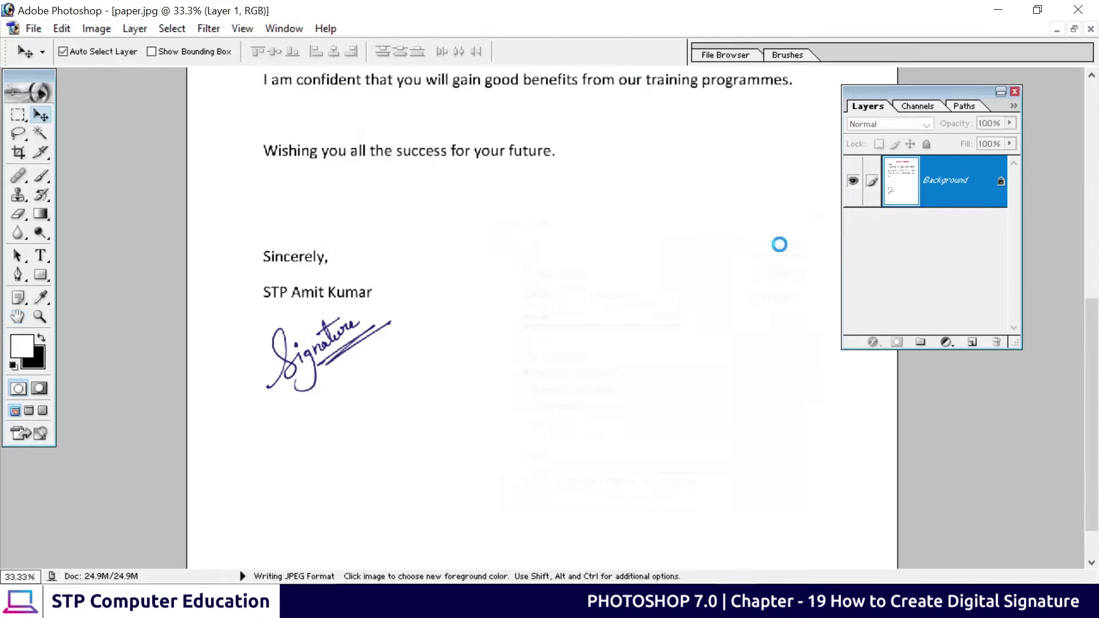
{"action": "left_click", "coordinate": [998, 9]}
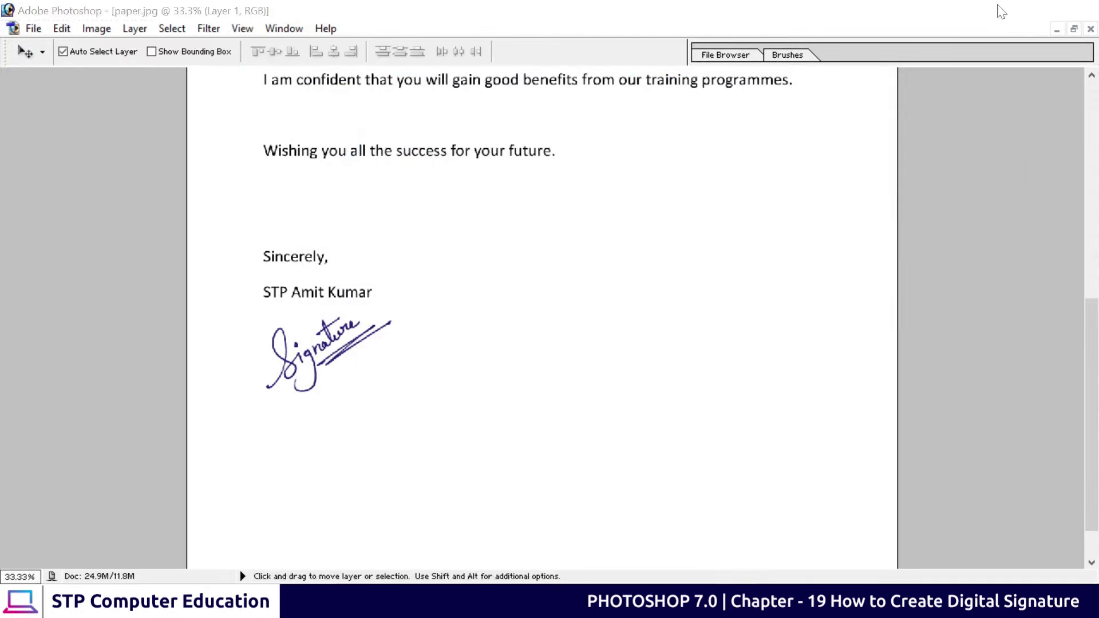
{"action": "double_click", "coordinate": [352, 303]}
{"action": "scroll", "coordinate": [372, 412], "scroll_direction": "up", "scroll_amount": 2}
{"action": "scroll", "coordinate": [395, 396], "scroll_direction": "down", "scroll_amount": 1}
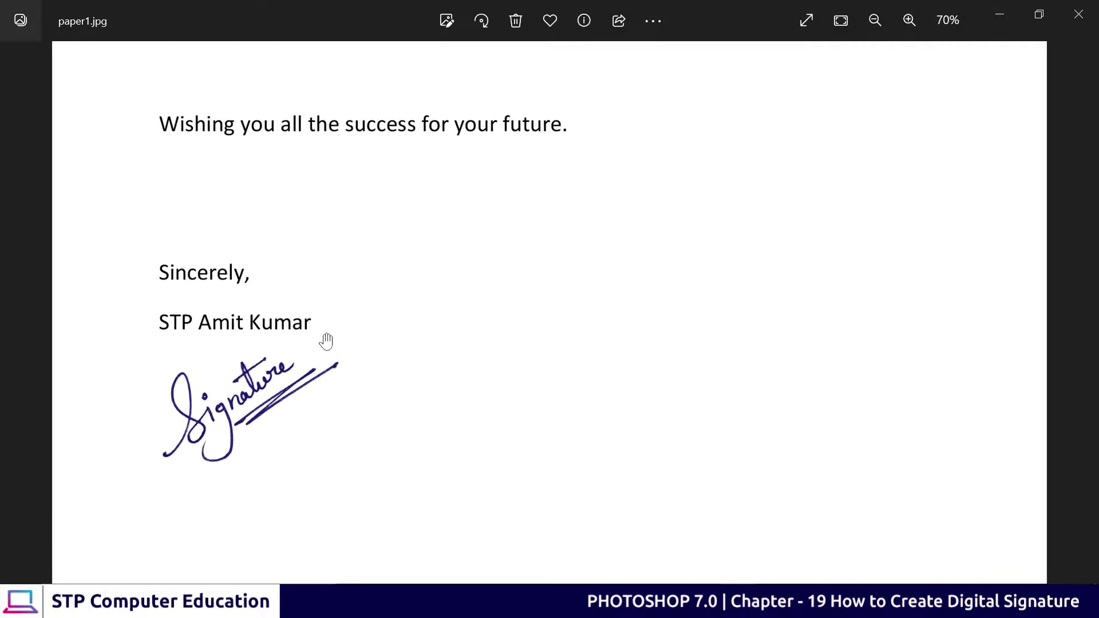
{"action": "scroll", "coordinate": [321, 344], "scroll_direction": "down", "scroll_amount": 2}
{"action": "scroll", "coordinate": [343, 361], "scroll_direction": "down", "scroll_amount": 2}
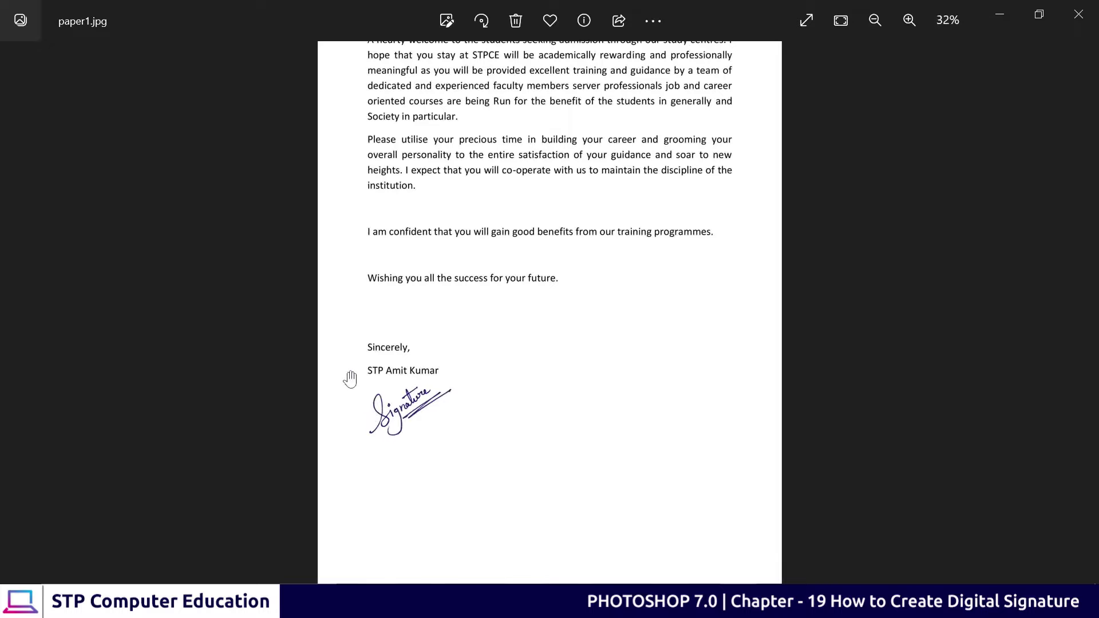
{"action": "scroll", "coordinate": [412, 406], "scroll_direction": "down", "scroll_amount": 1}
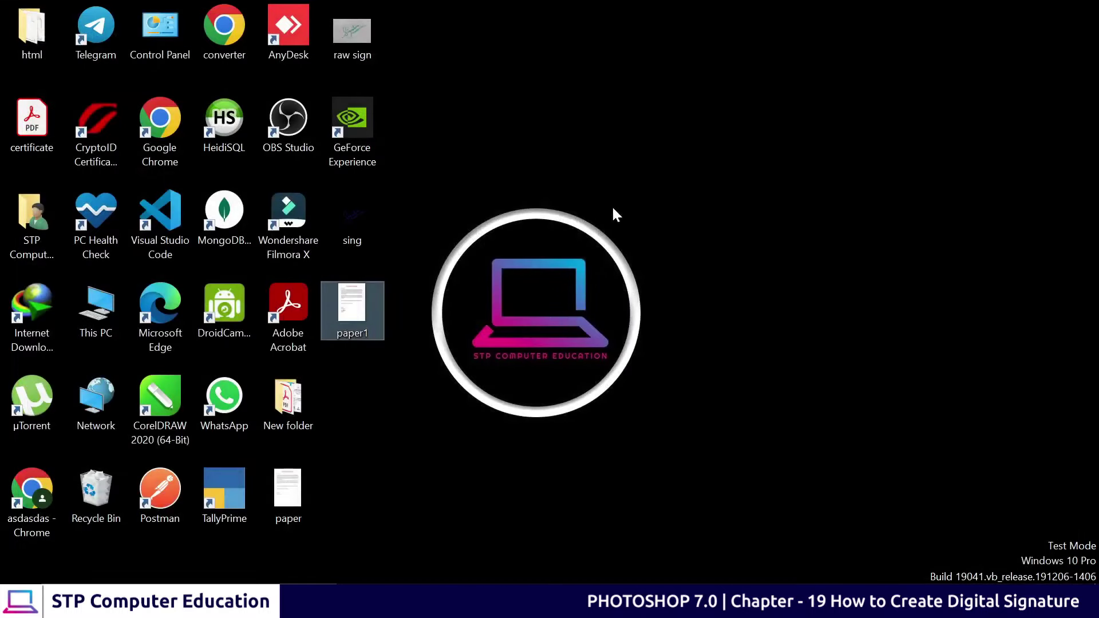
Step: Open sing.png from the desktop in Photos and zoom to inspect the transparent signature
{"action": "left_click", "coordinate": [359, 230]}
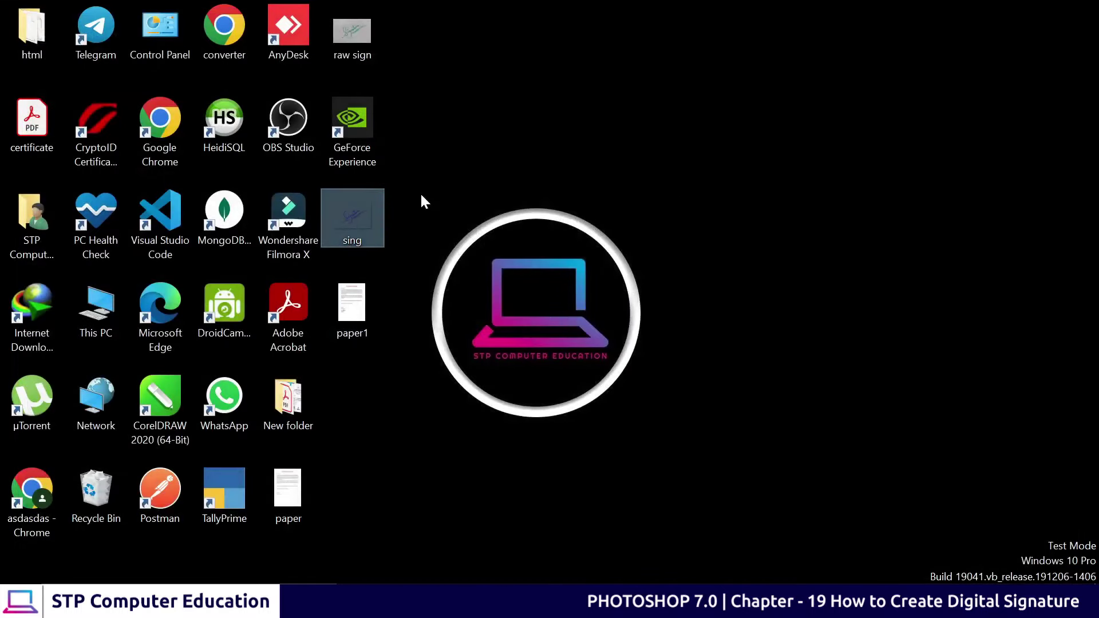
{"action": "double_click", "coordinate": [359, 228]}
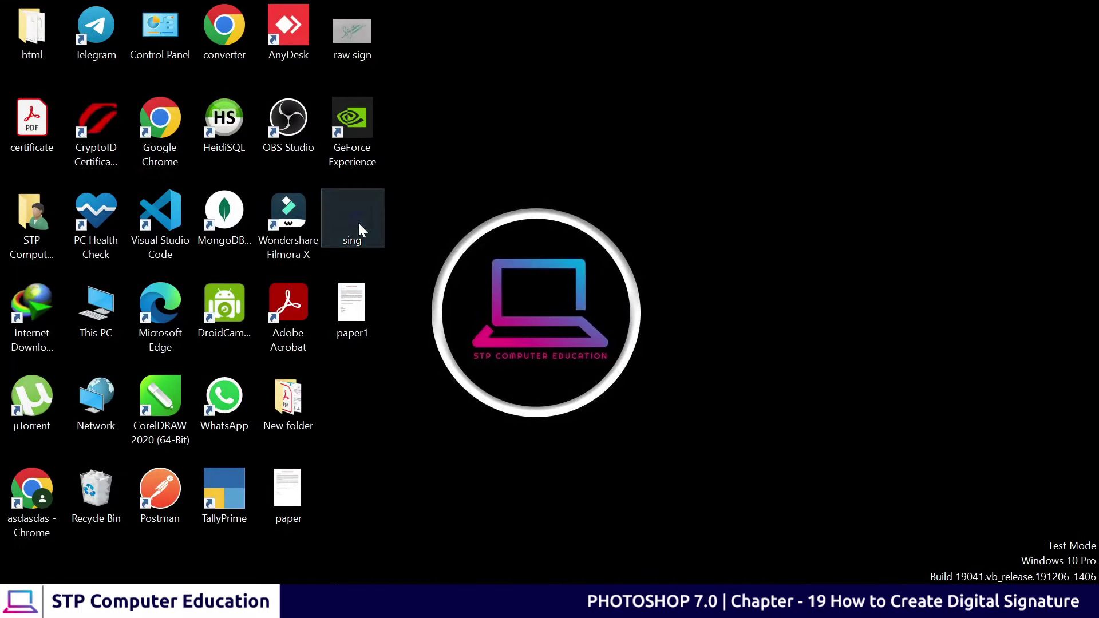
{"action": "scroll", "coordinate": [582, 280], "scroll_direction": "up", "scroll_amount": 3}
{"action": "scroll", "coordinate": [584, 287], "scroll_direction": "down", "scroll_amount": 2}
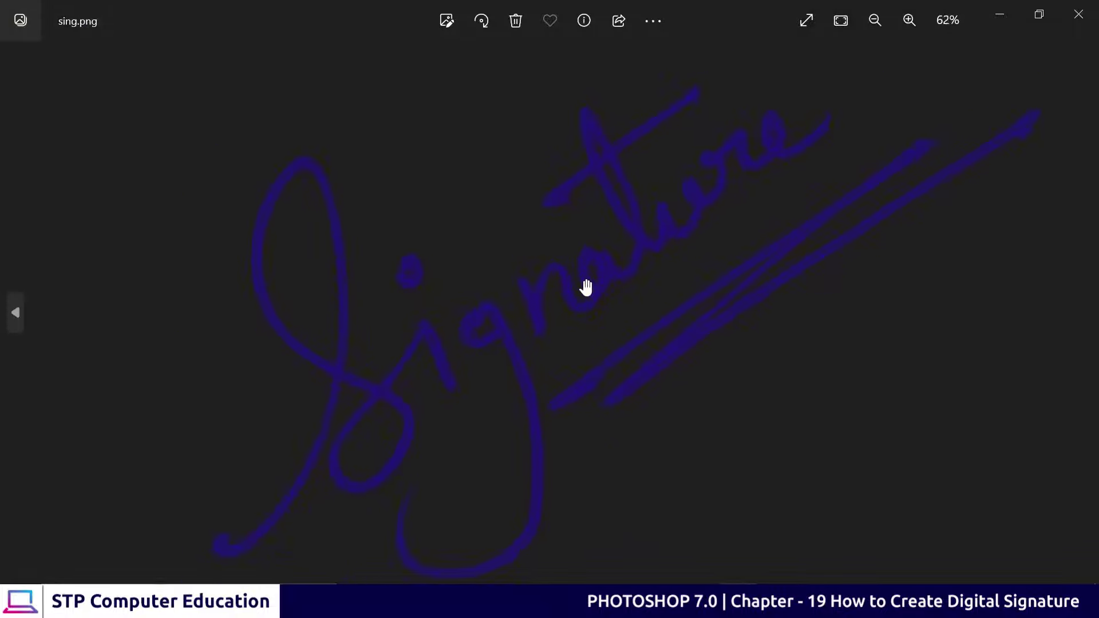
{"action": "scroll", "coordinate": [585, 286], "scroll_direction": "down", "scroll_amount": 1}
{"action": "scroll", "coordinate": [585, 286], "scroll_direction": "up", "scroll_amount": 2}
{"action": "scroll", "coordinate": [585, 286], "scroll_direction": "down", "scroll_amount": 3}
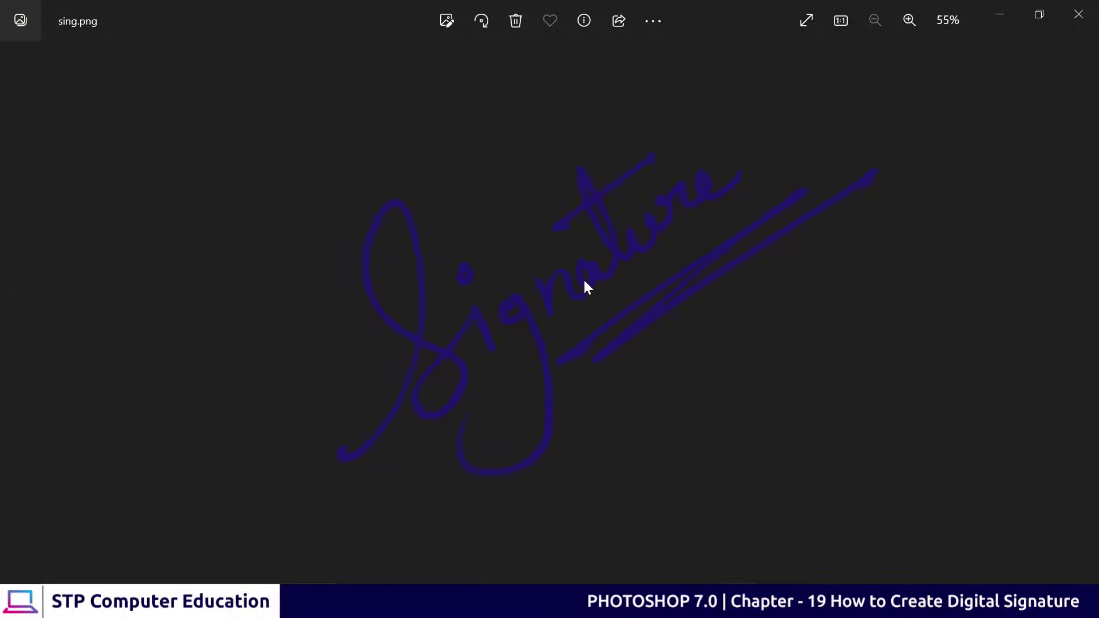